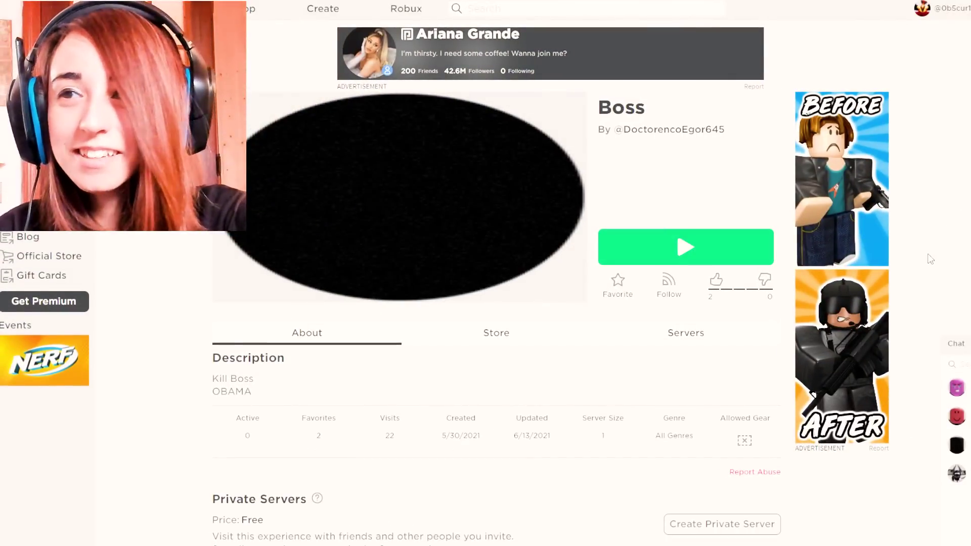
Look over the Boss experience page down to its private servers and recommended experiences
scroll(931, 259, down, 6)
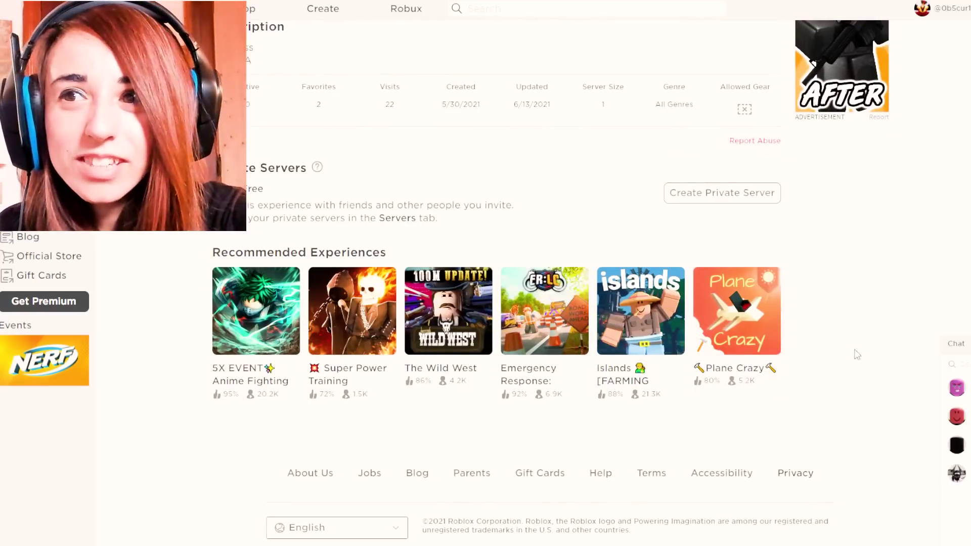
scroll(855, 352, up, 6)
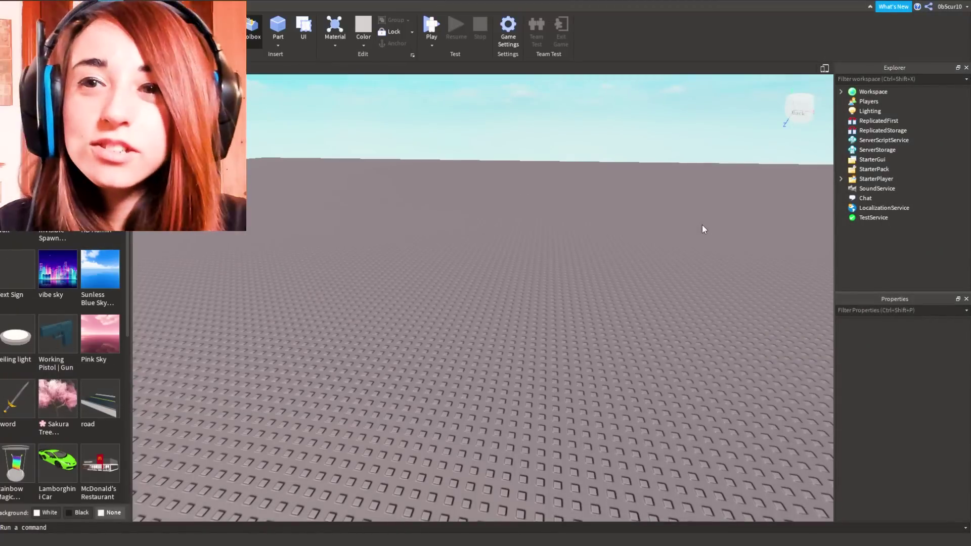
Delete the scary face sky from Lighting
right_drag(690, 198, 691, 199)
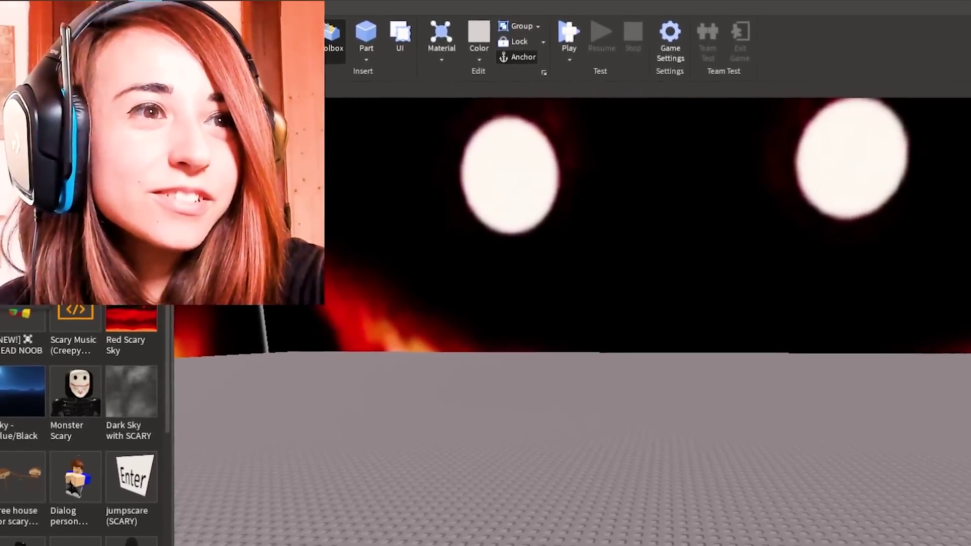
right_drag(490, 387, 491, 387)
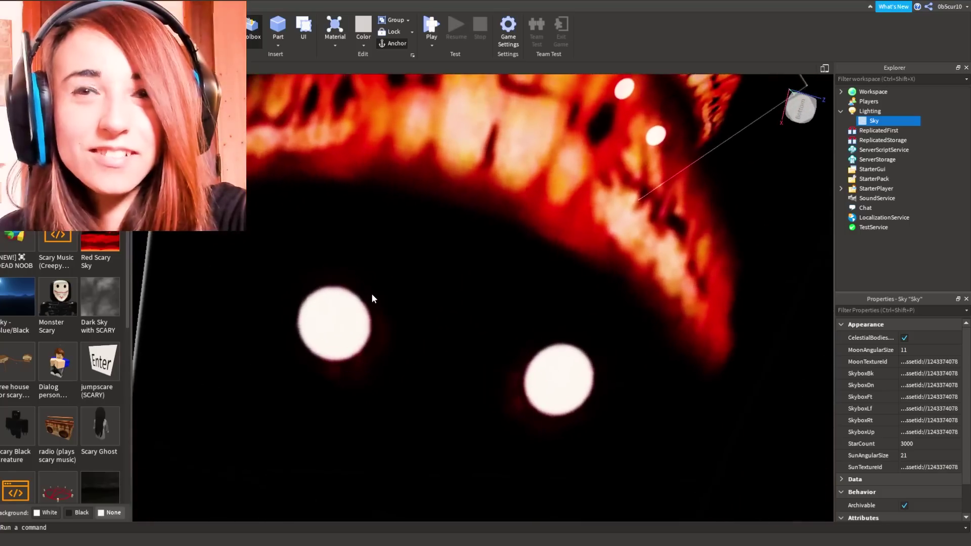
key(Delete)
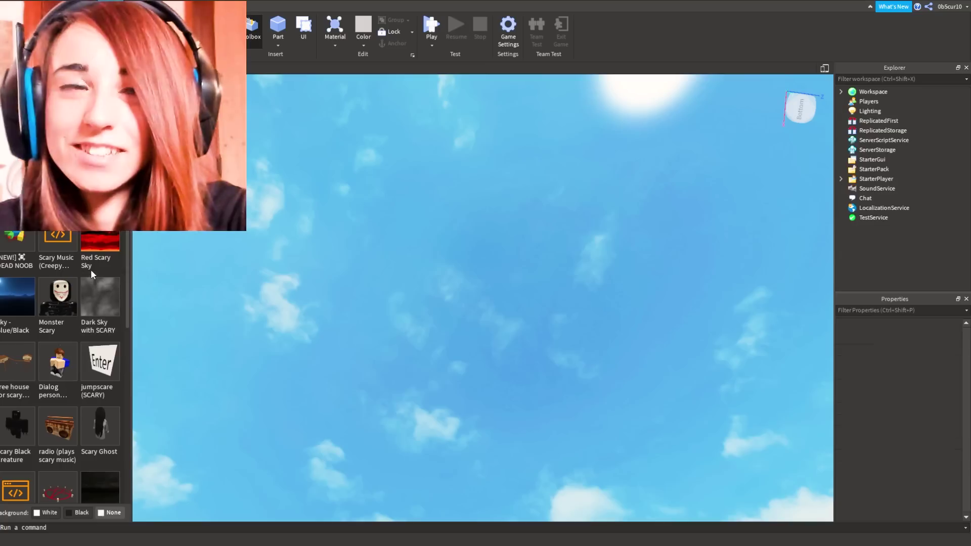
Insert the Monster Scary model onto the baseplate and deselect it
right_drag(360, 313, 361, 314)
right_drag(324, 225, 330, 223)
click(57, 300)
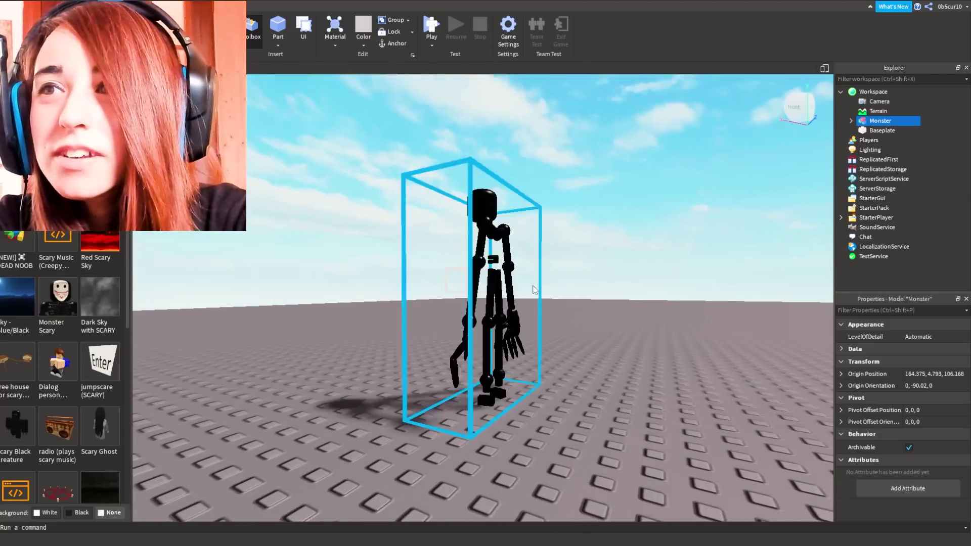
right_drag(534, 284, 535, 283)
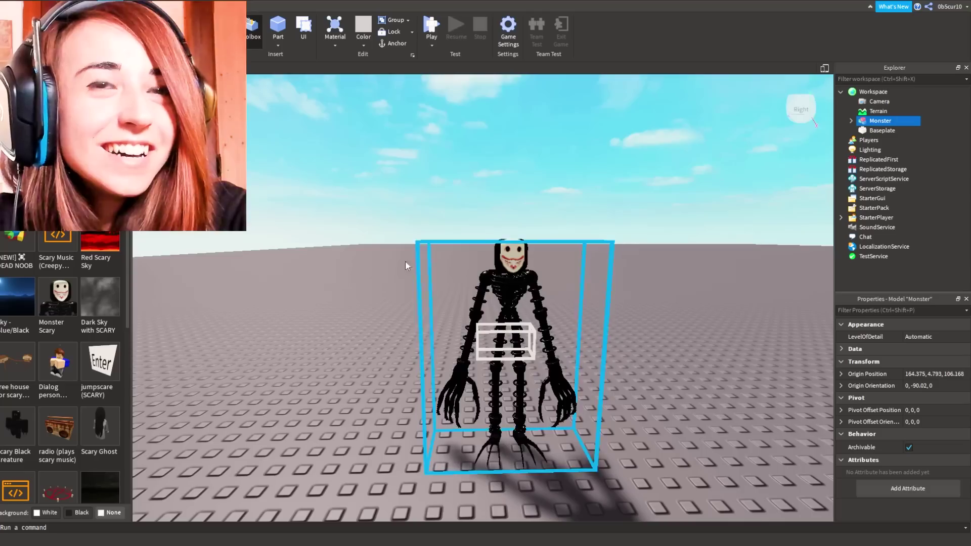
click(405, 265)
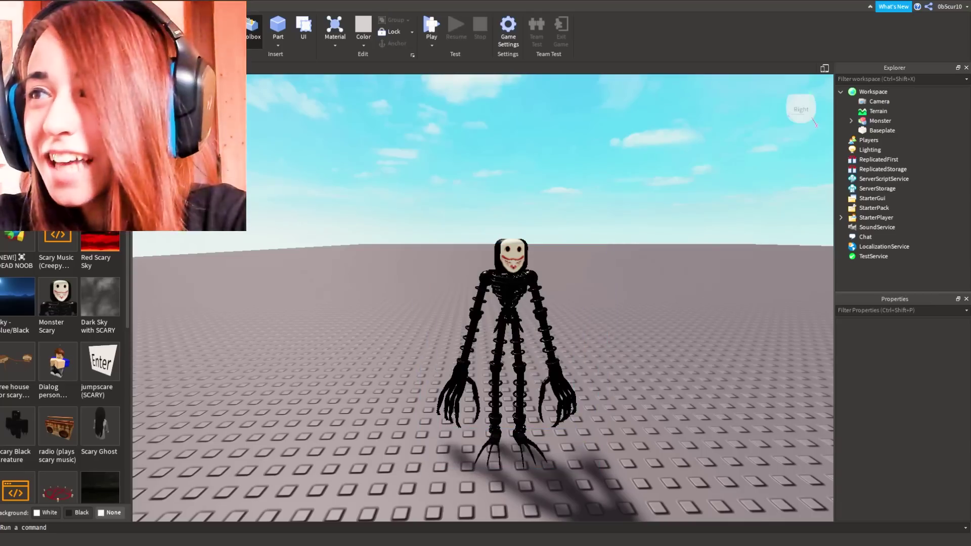
Try out the Red Scary Sky and delete it from Lighting
click(109, 240)
right_drag(586, 206, 586, 211)
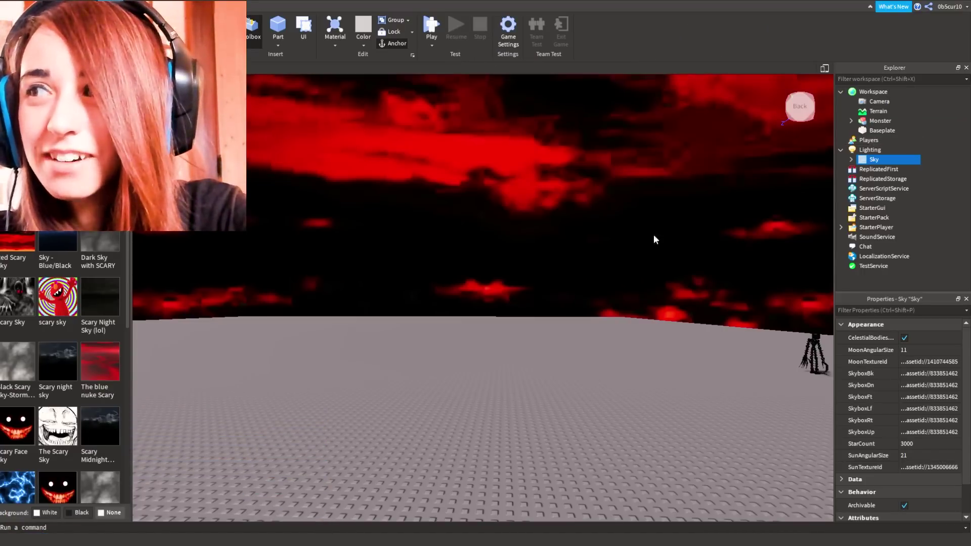
click(684, 369)
click(866, 160)
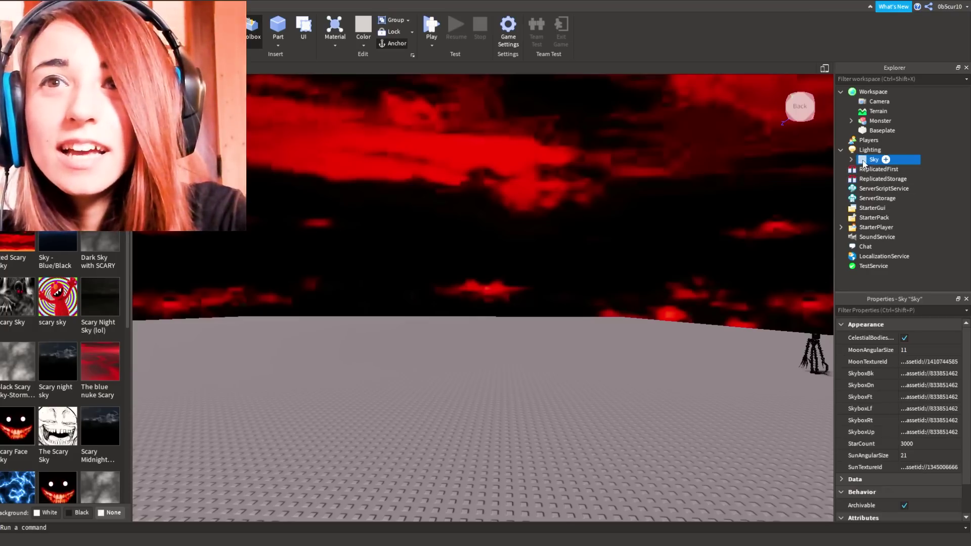
key(Delete)
Insert the red "The blue nuke Scary" sky model into the scene
right_drag(531, 182, 532, 181)
click(87, 383)
right_drag(526, 310, 527, 310)
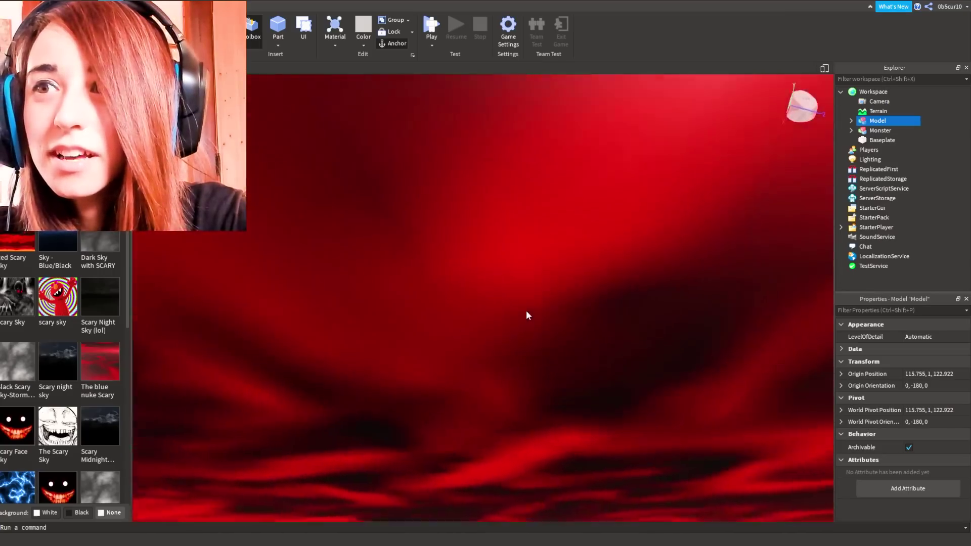
Move the Monster model across the baseplate to about 146, 4.8, 107
key(w)
key(a)
right_drag(389, 370, 388, 369)
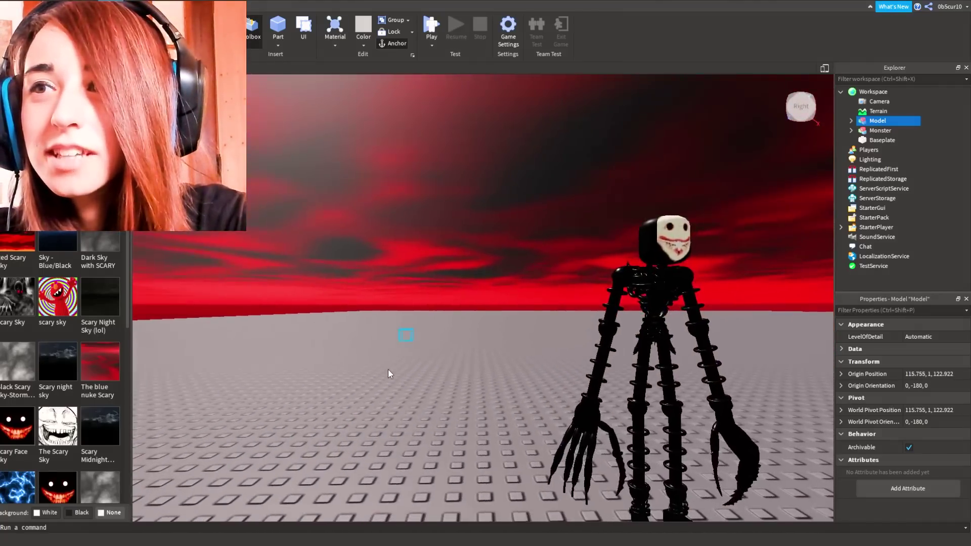
key(d)
click(483, 380)
drag(483, 380, 464, 382)
right_drag(528, 352, 528, 351)
key(w)
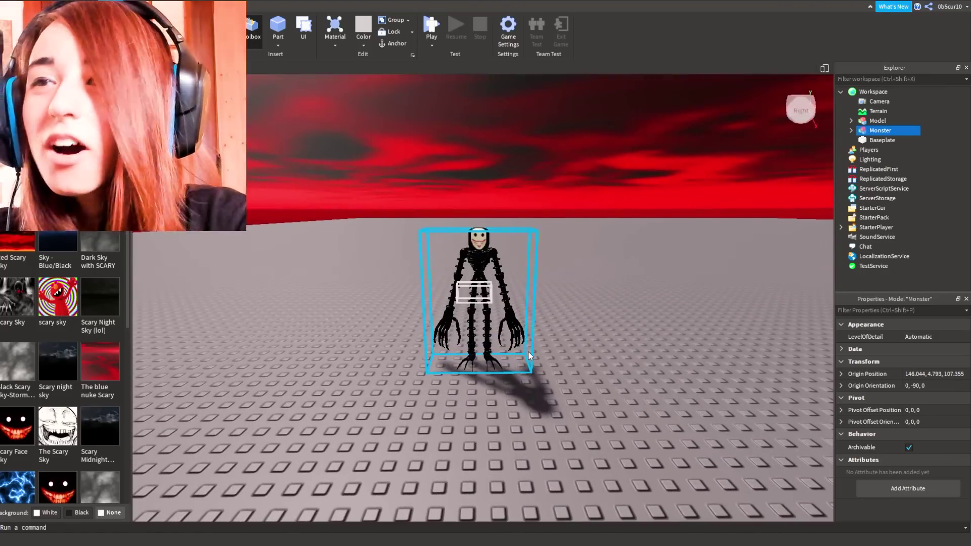
Search the toolbox for grass assets and replace the small GrassPlate with the large green BasePlate
scroll(528, 352, up, 4)
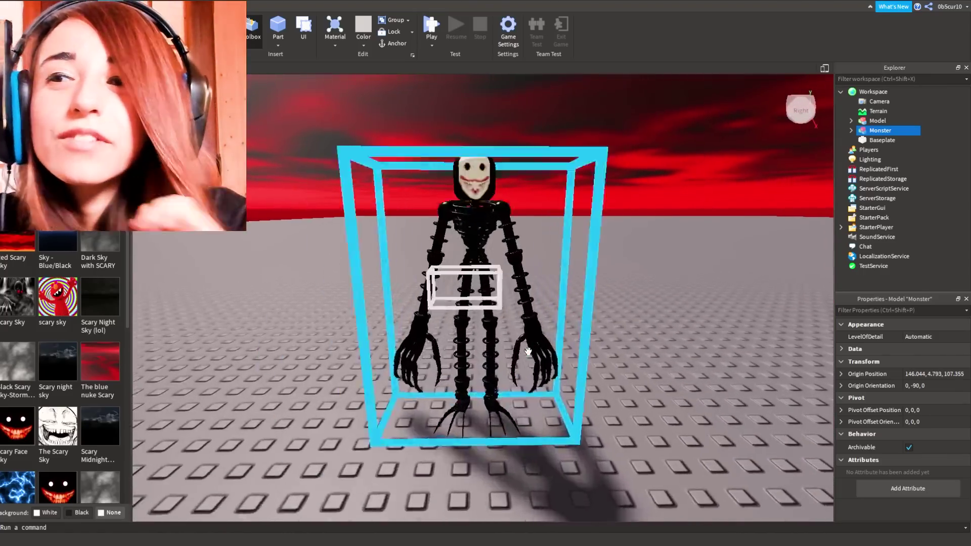
right_drag(528, 352, 532, 347)
scroll(532, 348, down, 6)
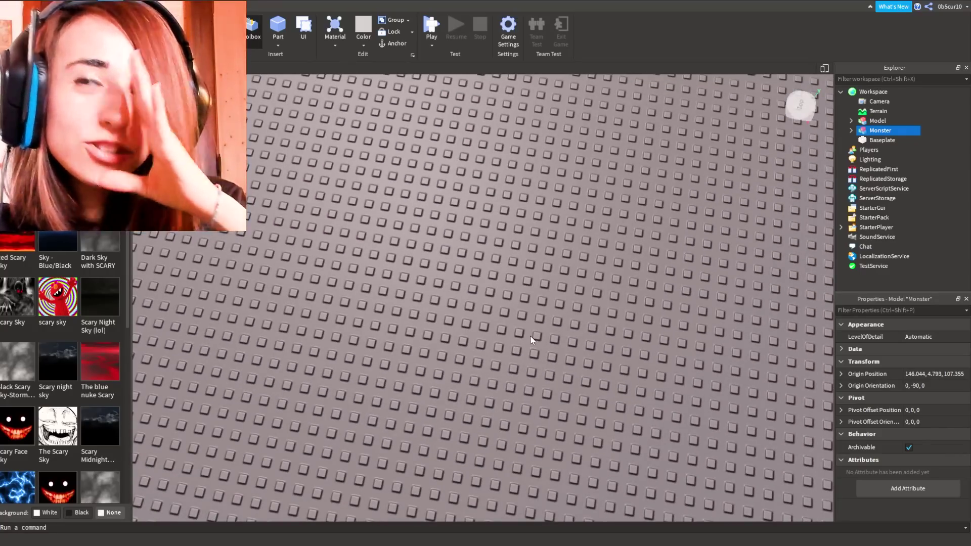
right_drag(531, 339, 530, 334)
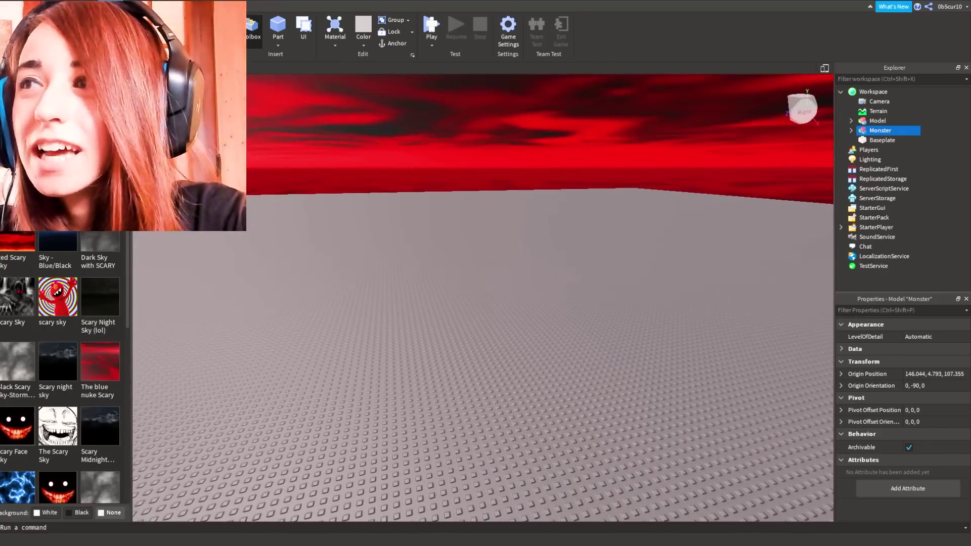
key(Return)
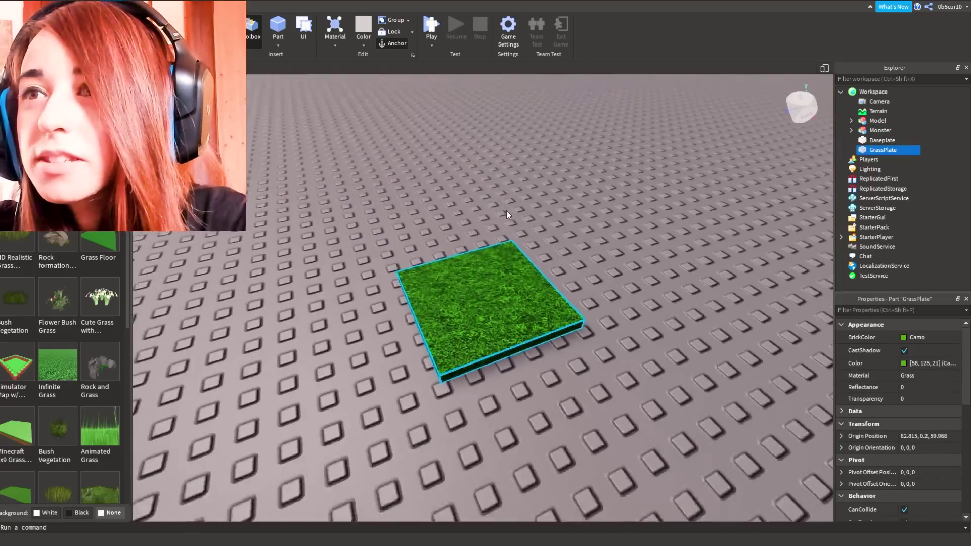
scroll(505, 210, down, 3)
key(Delete)
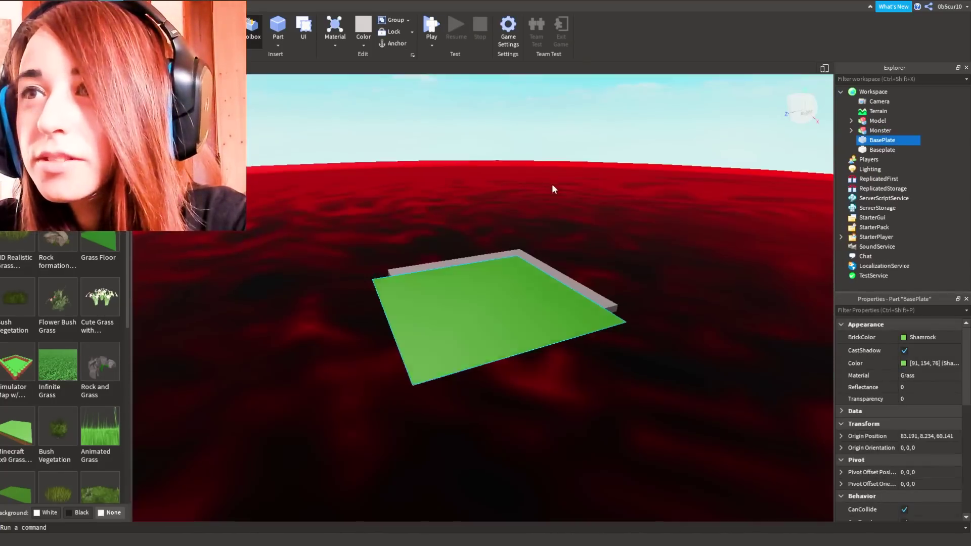
Move the green BasePlate over the grey baseplate so it covers it, at about -1.7, 0.05, 0.25
right_drag(552, 184, 552, 184)
scroll(551, 184, up, 5)
scroll(552, 184, up, 2)
drag(552, 185, 587, 120)
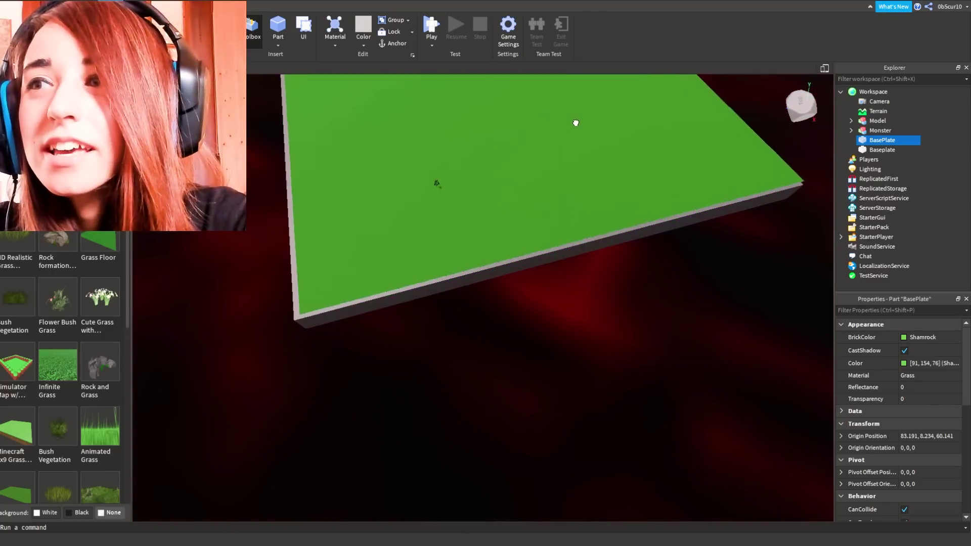
scroll(584, 137, up, 2)
right_drag(585, 137, 584, 137)
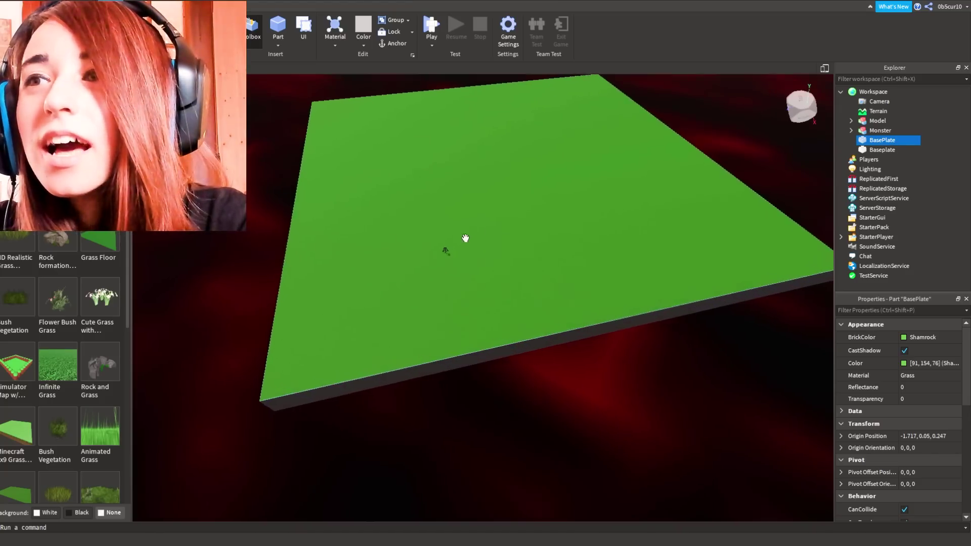
Move the Monster model across the grass to about 90, 4.9, 99 and deselect it
scroll(444, 238, up, 8)
right_drag(445, 238, 447, 231)
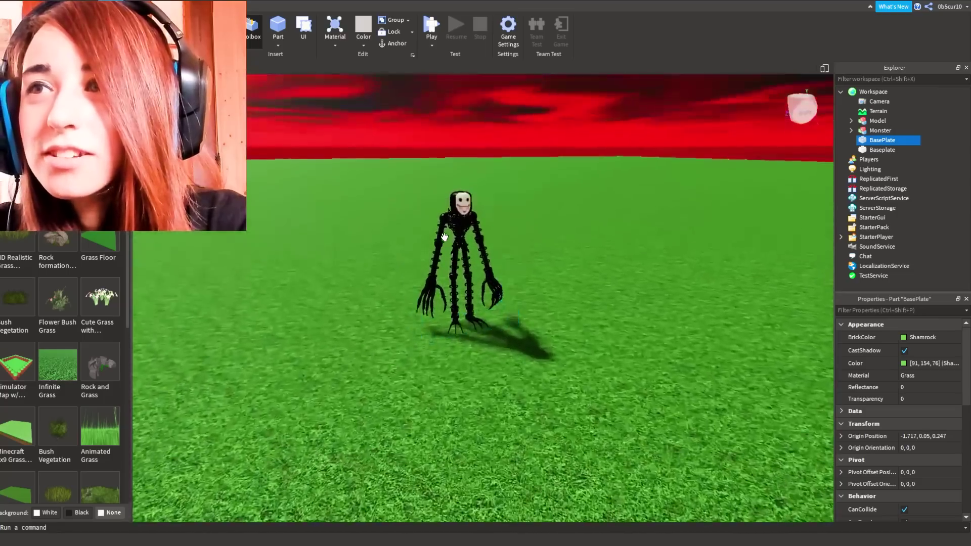
scroll(444, 236, up, 3)
scroll(446, 234, down, 5)
scroll(446, 233, up, 5)
scroll(446, 232, down, 6)
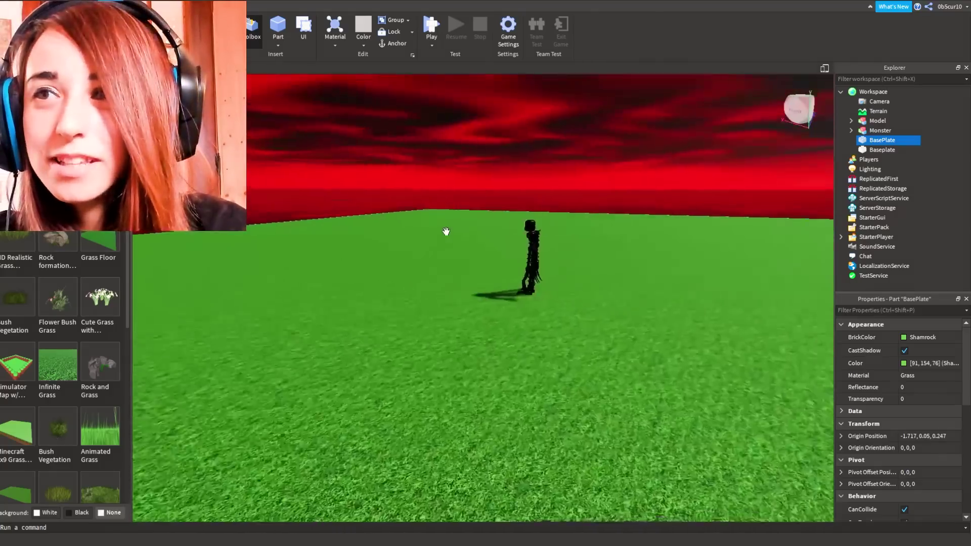
drag(529, 291, 690, 339)
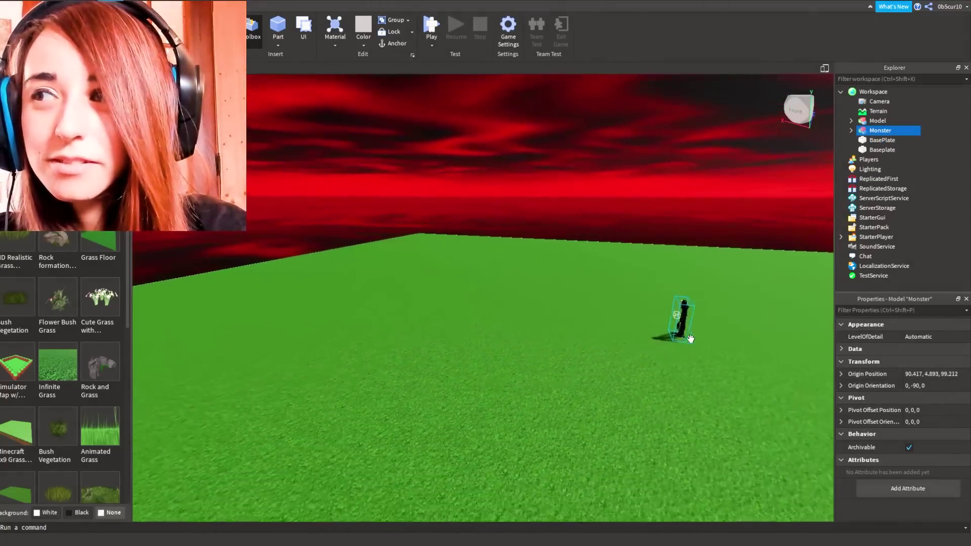
right_drag(508, 425, 509, 424)
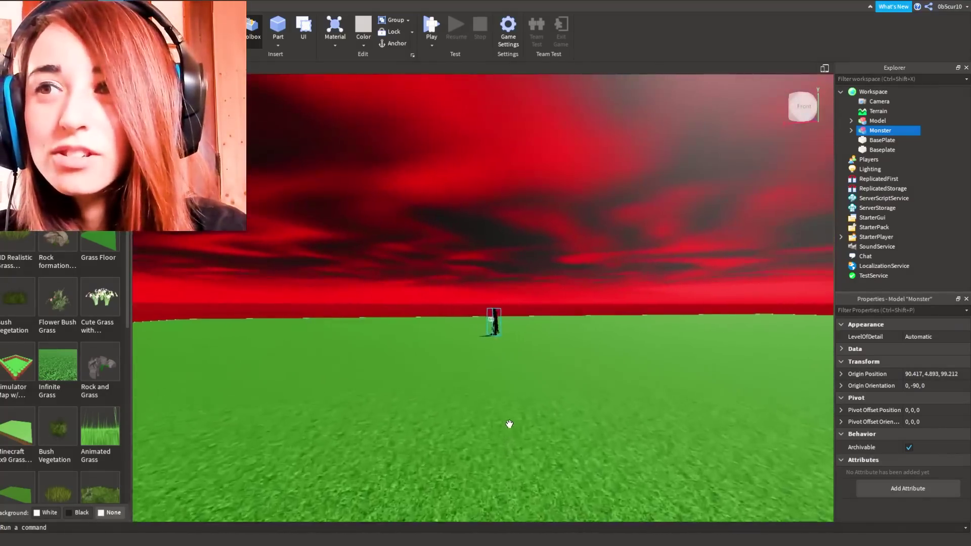
click(527, 316)
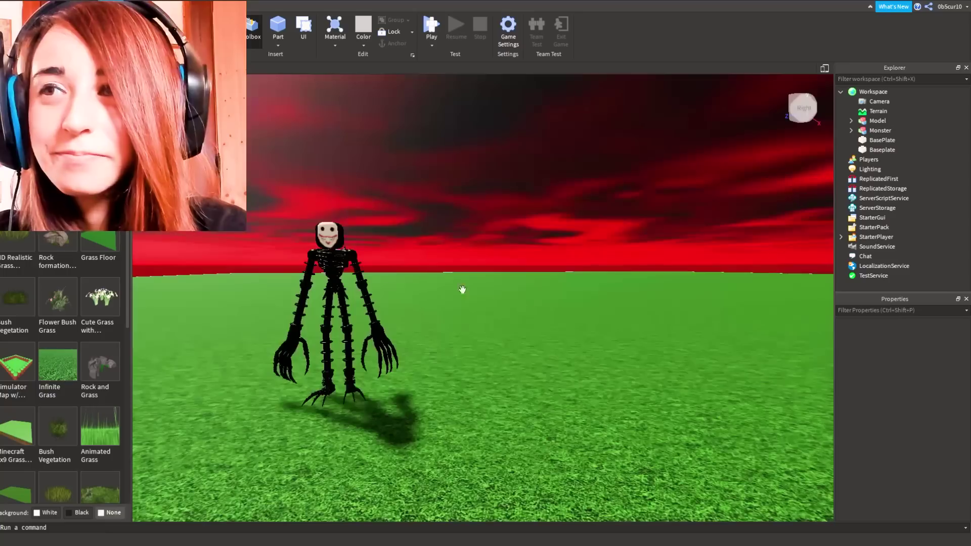
Search the toolbox for horror assets
scroll(30, 265, down, 5)
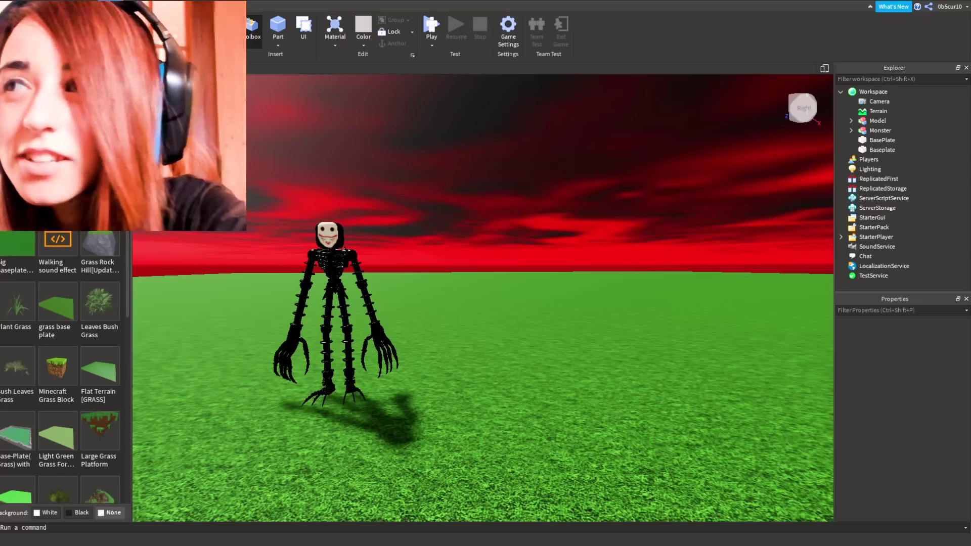
key(Return)
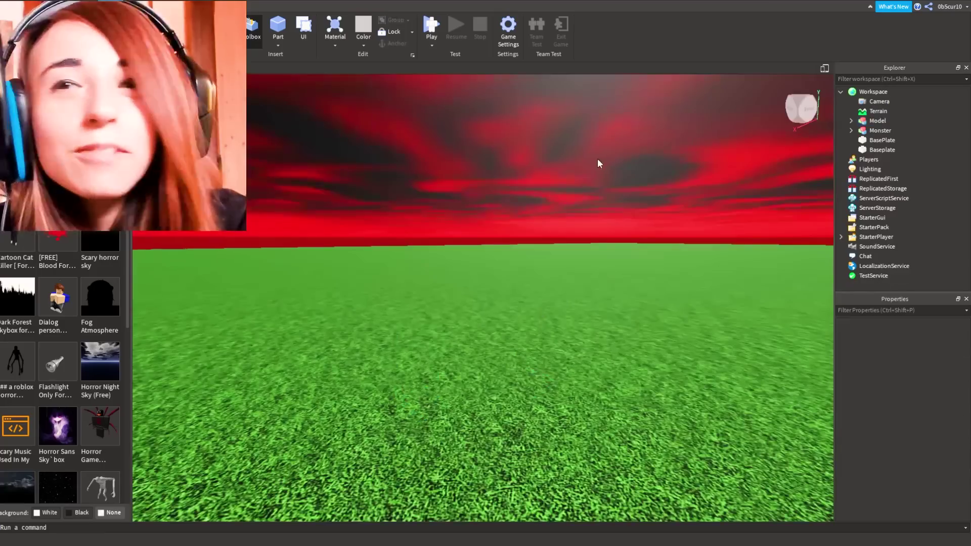
Try the Horror Sans Skybox on the scene
right_drag(598, 163, 44, 244)
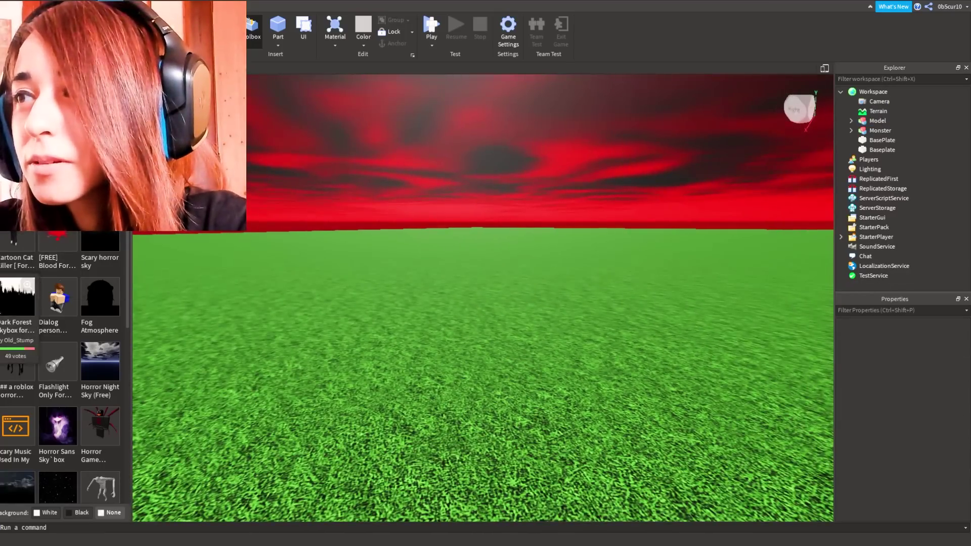
right_drag(376, 229, 48, 435)
key(w)
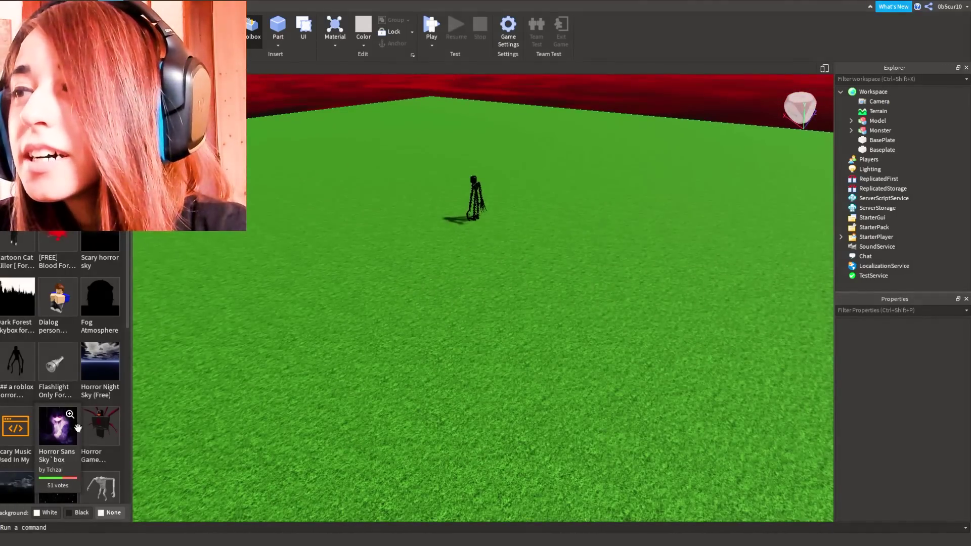
click(58, 428)
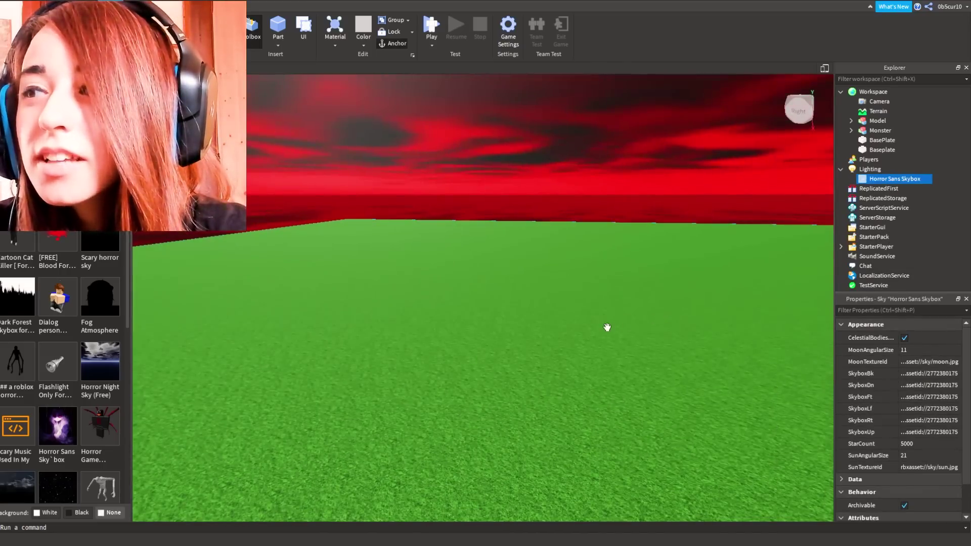
click(605, 328)
Insert the blood-stained Spike Horror Sans model onto the grass
scroll(86, 423, down, 8)
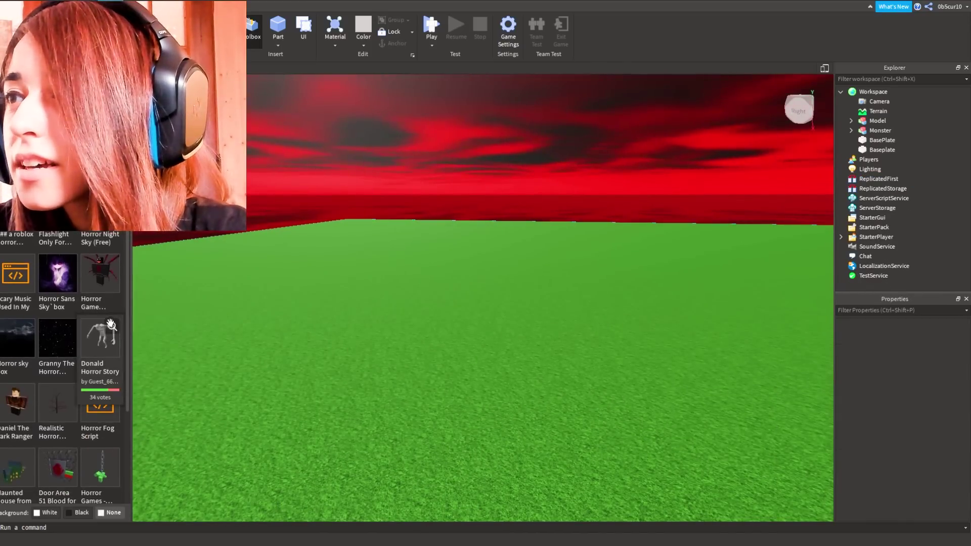
scroll(94, 273, down, 3)
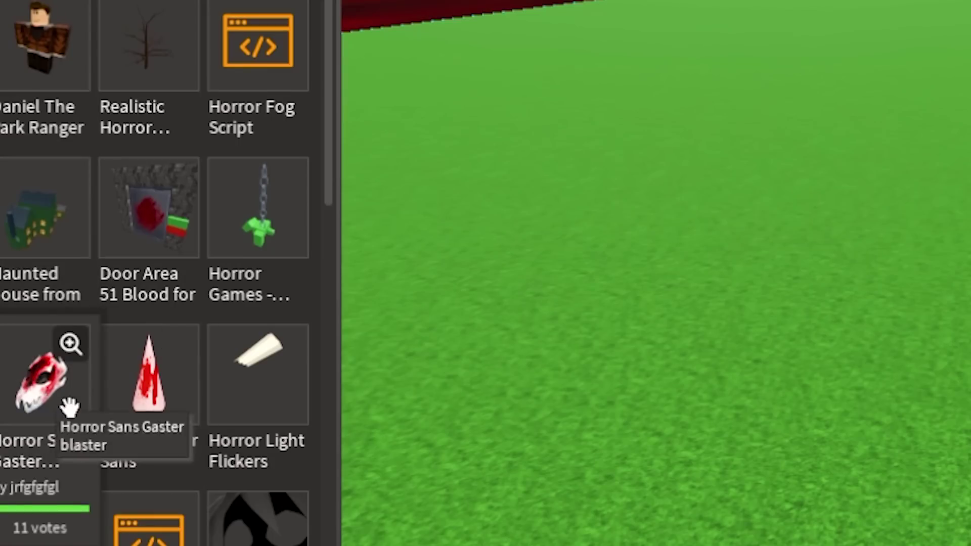
click(57, 382)
scroll(546, 269, down, 10)
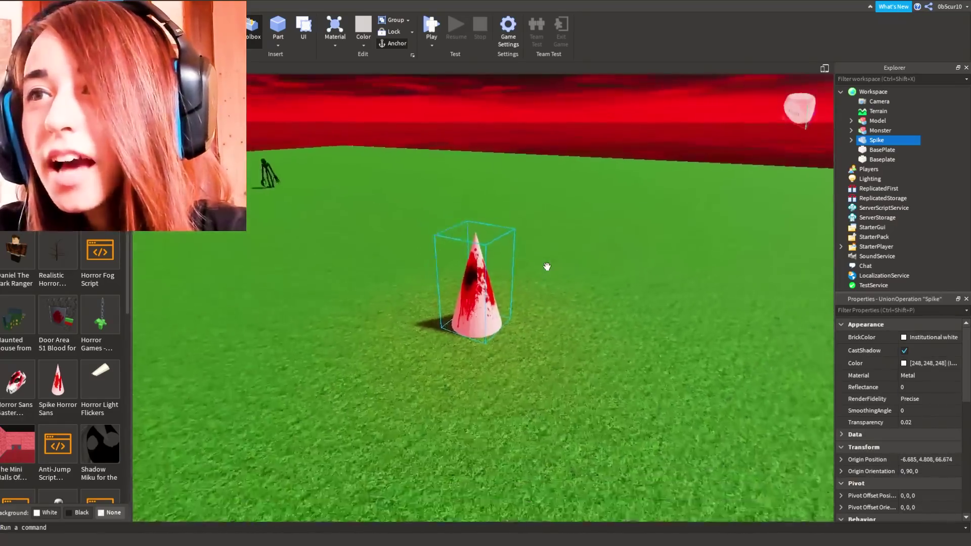
Duplicate the bloody spike twice and spread the copies across the grass around the monster
key(ctrl+d)
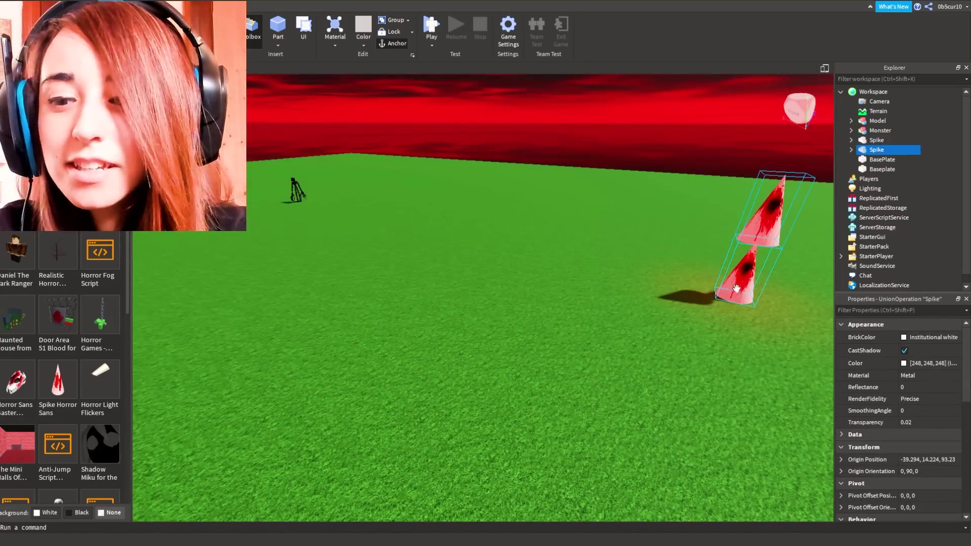
drag(361, 209, 387, 199)
scroll(410, 226, down, 5)
right_drag(410, 225, 481, 267)
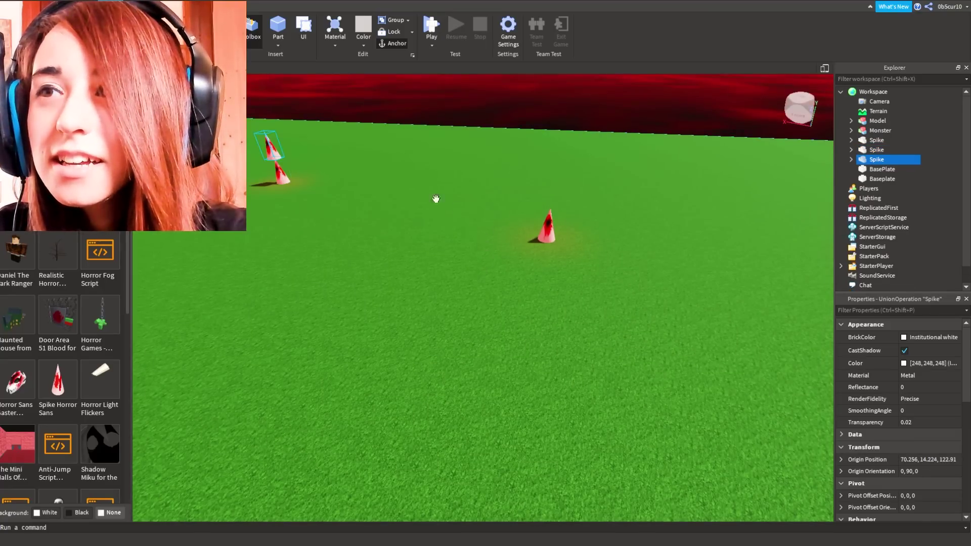
scroll(605, 340, down, 3)
right_drag(605, 341, 623, 339)
middle_drag(622, 339, 641, 320)
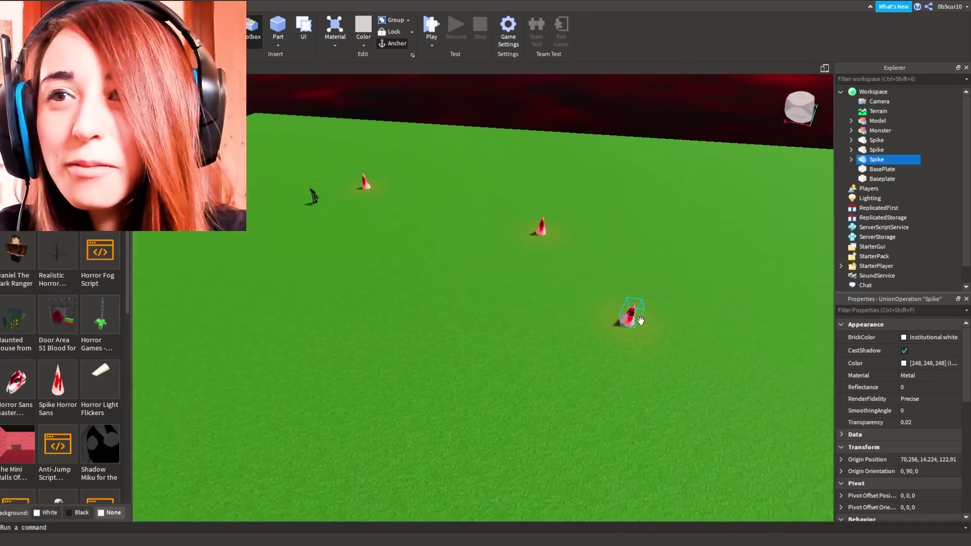
Add three more bloody spike copies, spacing them toward the outer areas of the grass
right_drag(734, 275, 733, 274)
scroll(732, 275, down, 3)
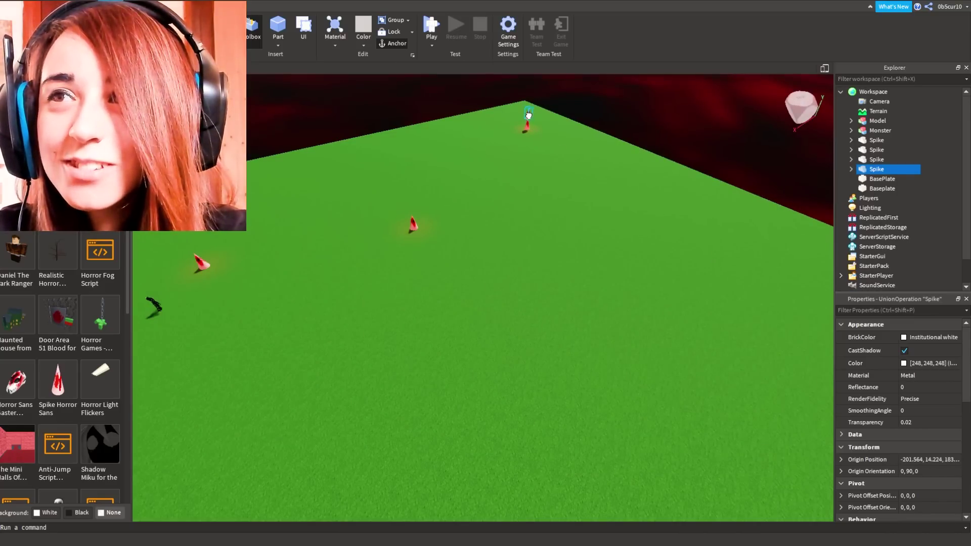
right_drag(616, 374, 616, 373)
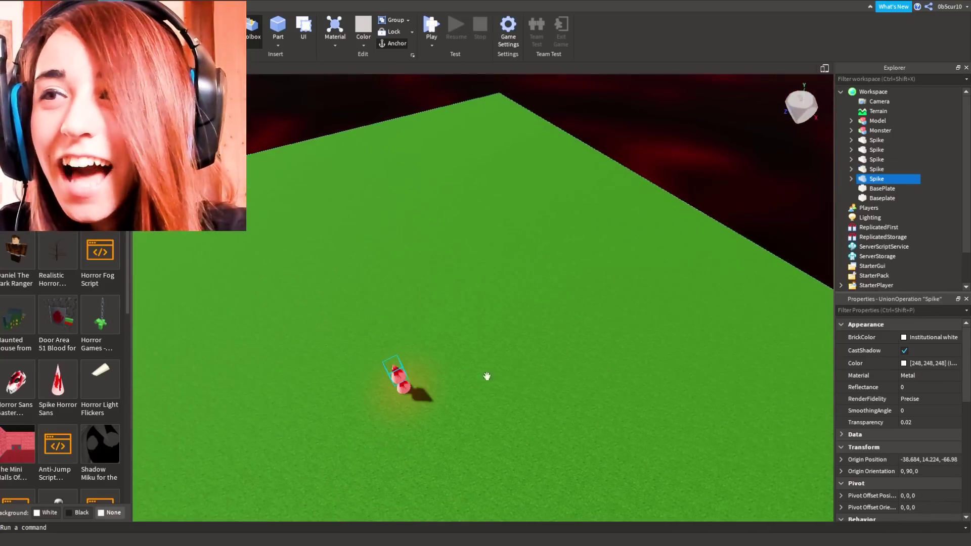
drag(436, 233, 452, 196)
right_drag(618, 224, 618, 225)
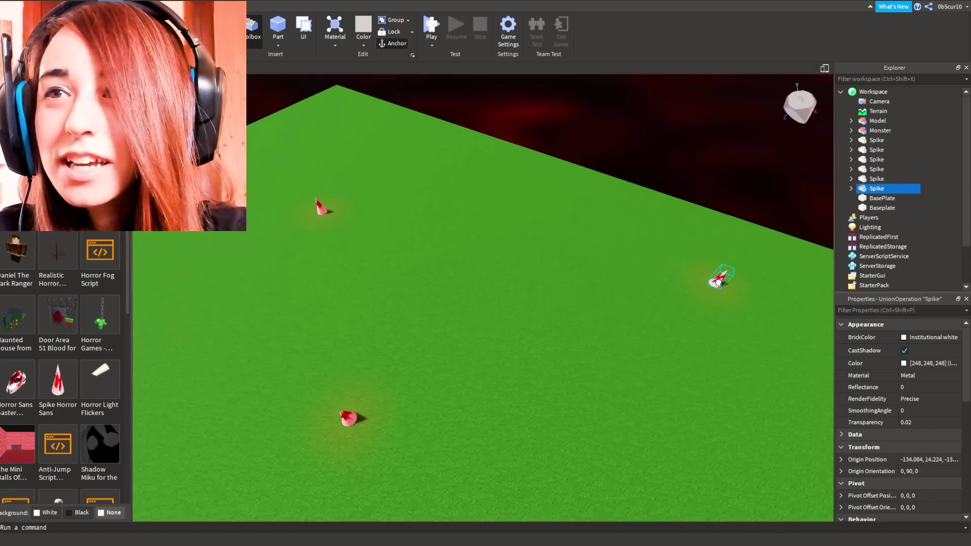
Add two more bloody spike copies, placing the last at about 118.8, 14.2, -69.9
right_drag(637, 280, 599, 289)
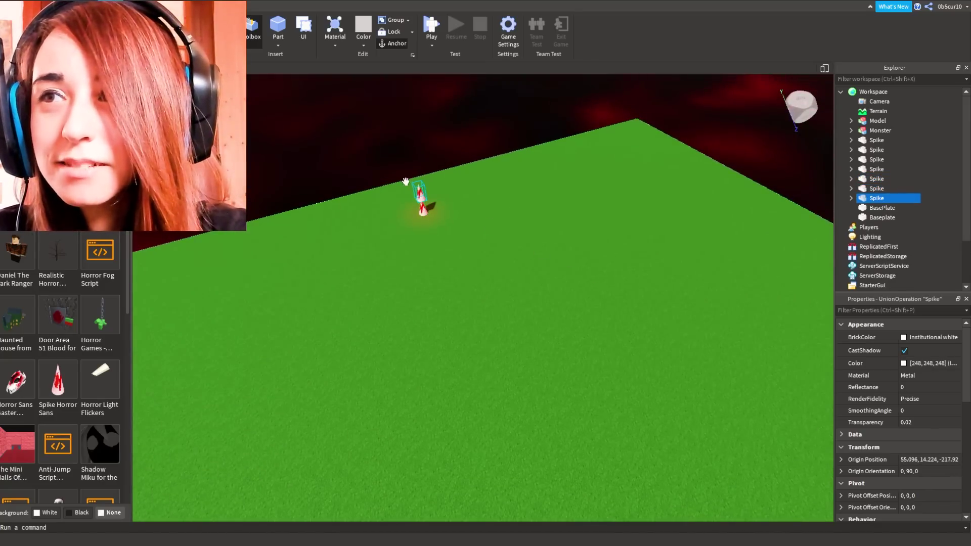
right_drag(557, 384, 555, 382)
drag(590, 324, 731, 230)
right_drag(615, 355, 615, 355)
right_drag(525, 303, 525, 303)
key(w)
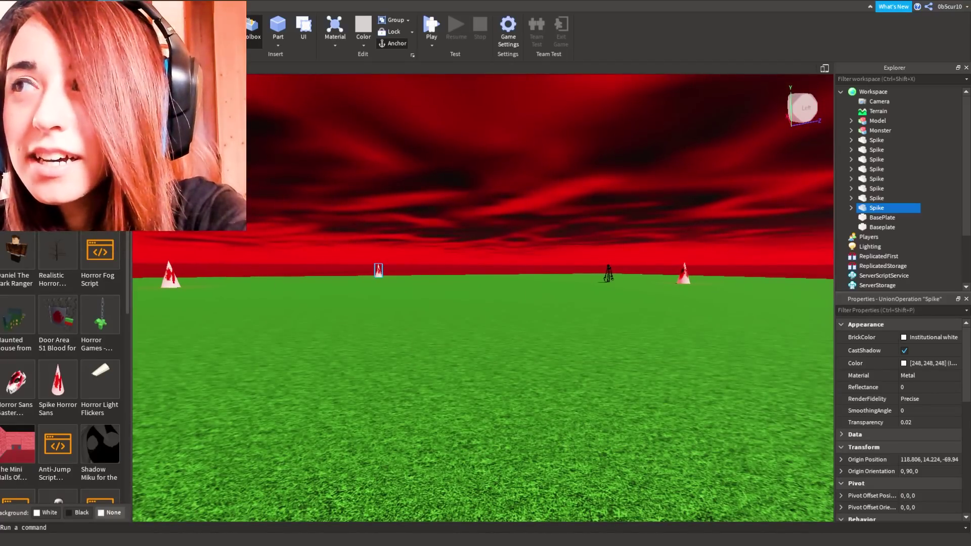
Search the toolbox for tree models
key(Return)
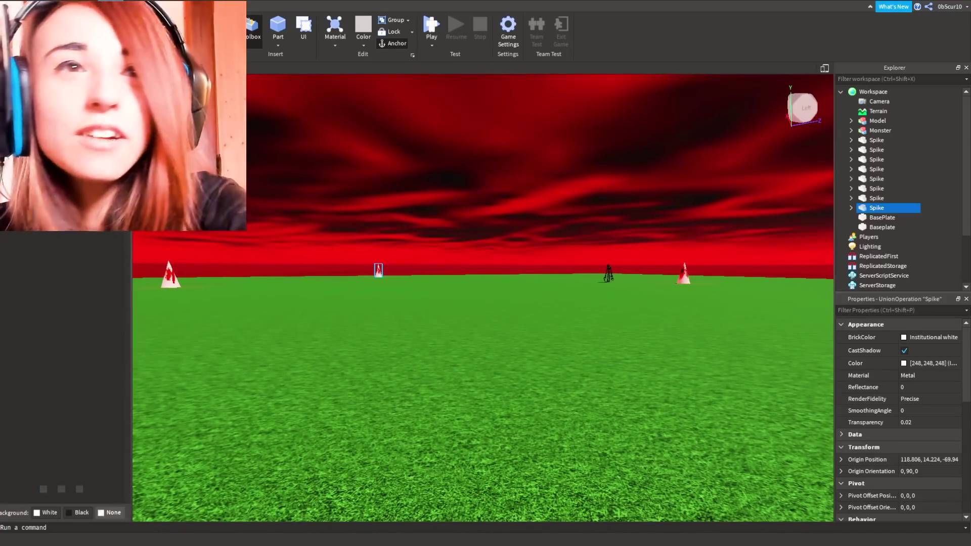
right_drag(293, 185, 293, 186)
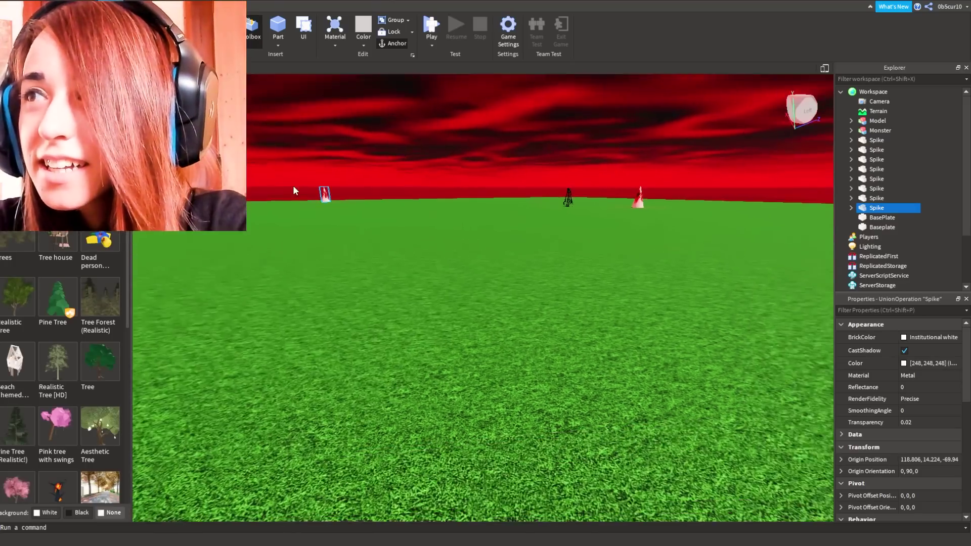
key(s)
key(s)
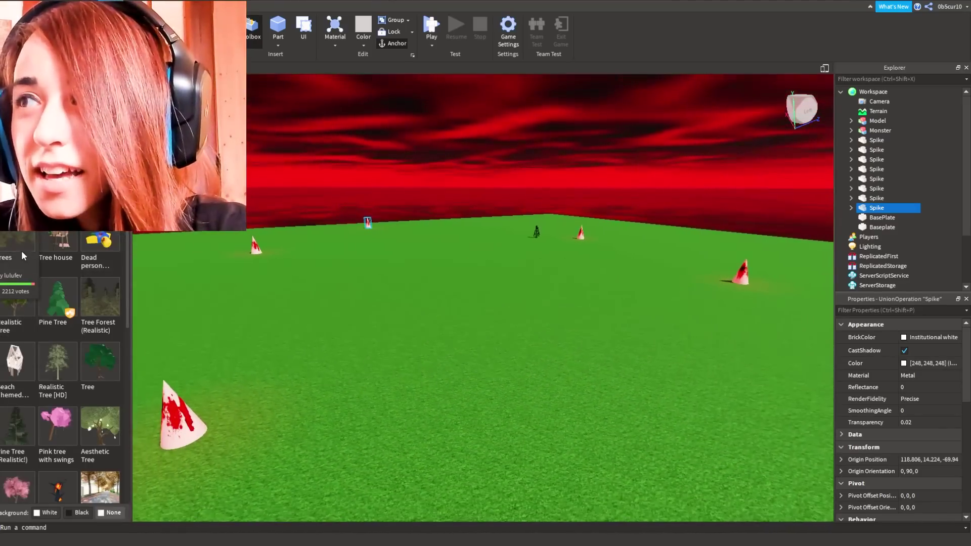
Insert the dark pine Trees group among the spikes near the middle of the grass and deselect it
click(16, 244)
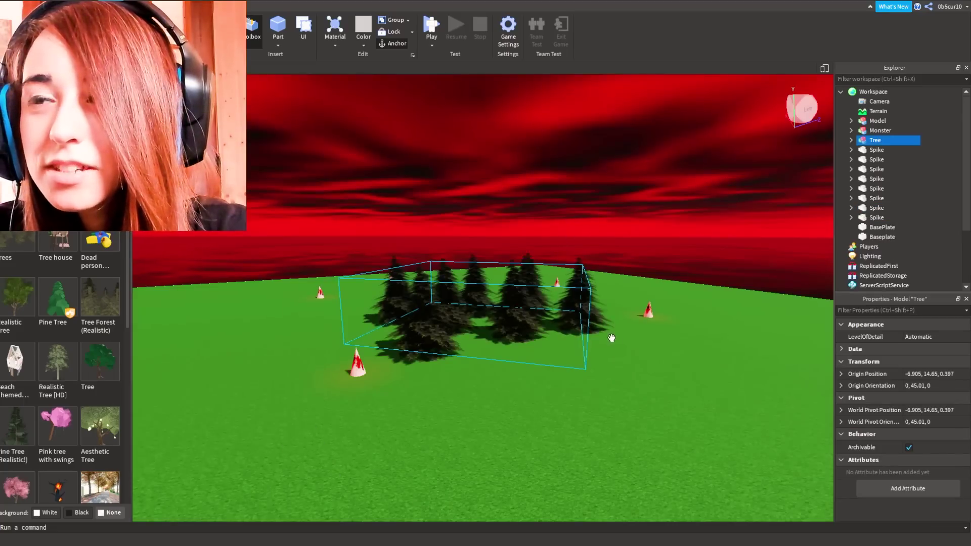
right_drag(612, 338, 619, 347)
click(688, 242)
key(w)
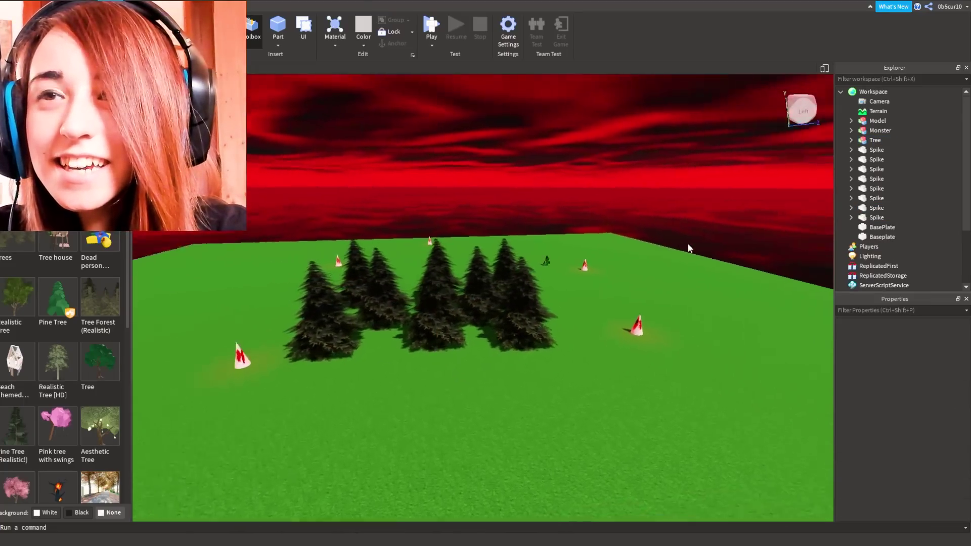
key(d)
key(s)
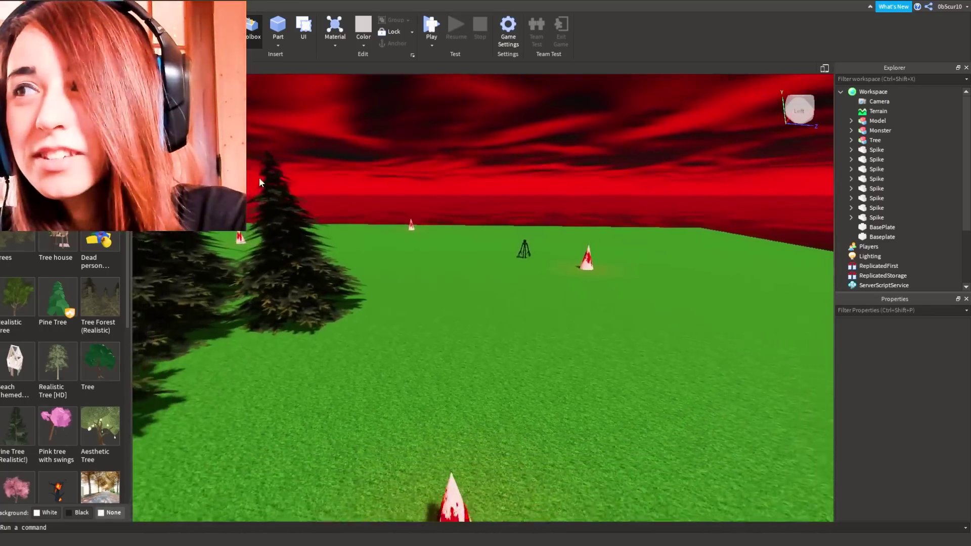
Insert two more Trees groups, one at about 30.6, 14.7, 106.7 and one at the far corner, about 172.3, 14.7, -174.5
key(d)
click(13, 245)
key(s)
key(d)
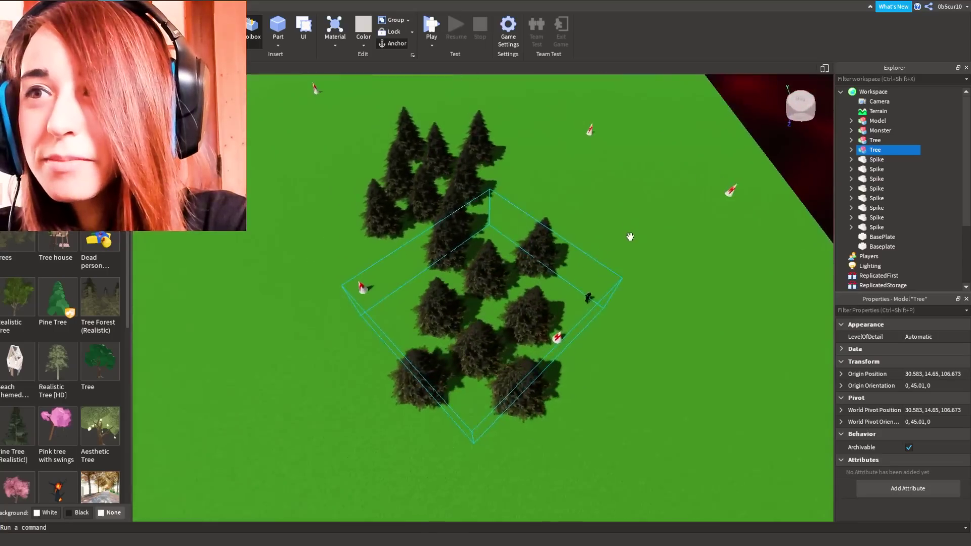
click(10, 233)
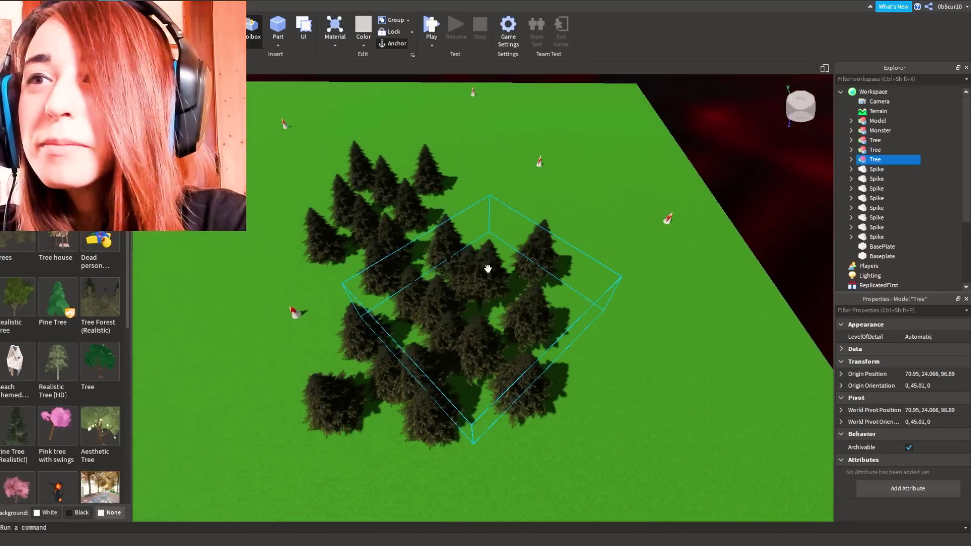
drag(488, 269, 567, 107)
Insert a fourth Trees group, move it to about 140.7, 14.7, -30.4 near the far trees, and add another group
click(26, 245)
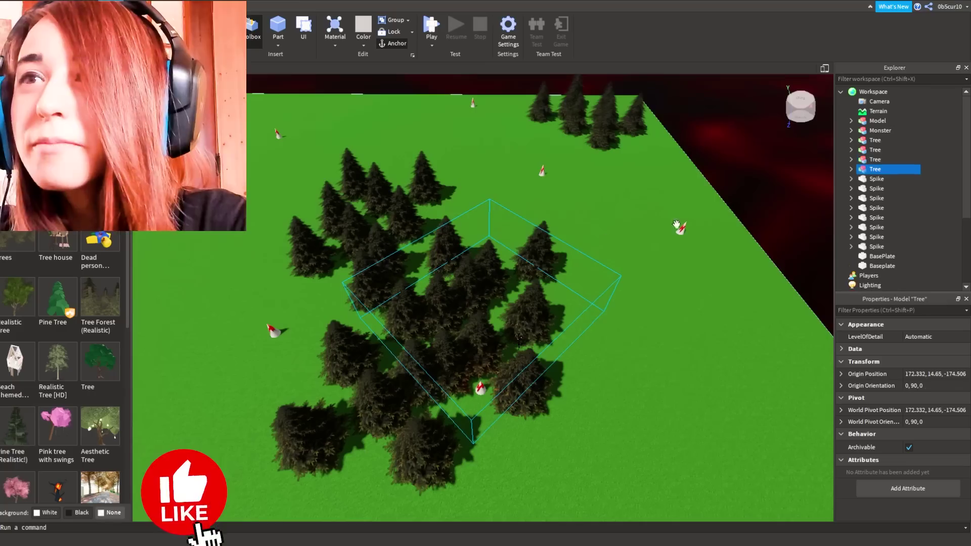
click(534, 253)
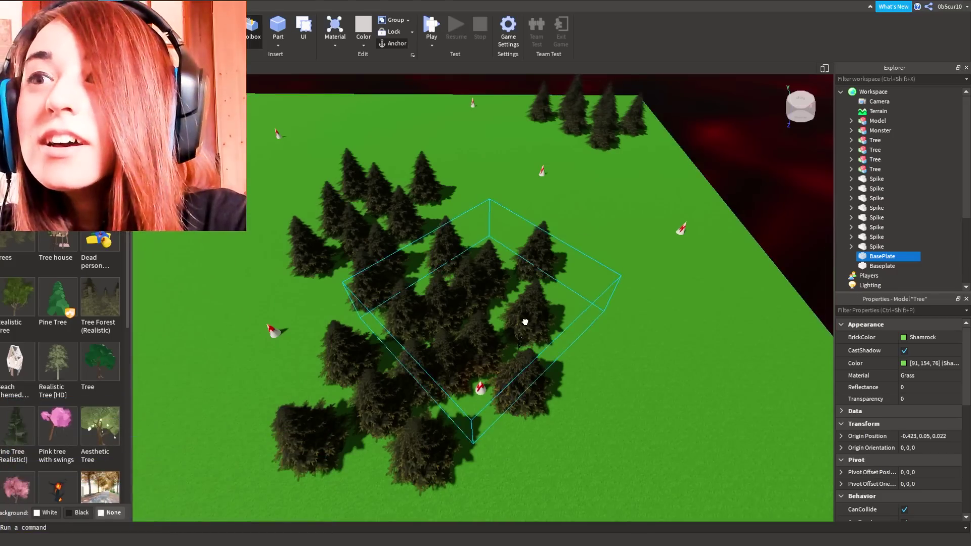
drag(527, 322, 604, 249)
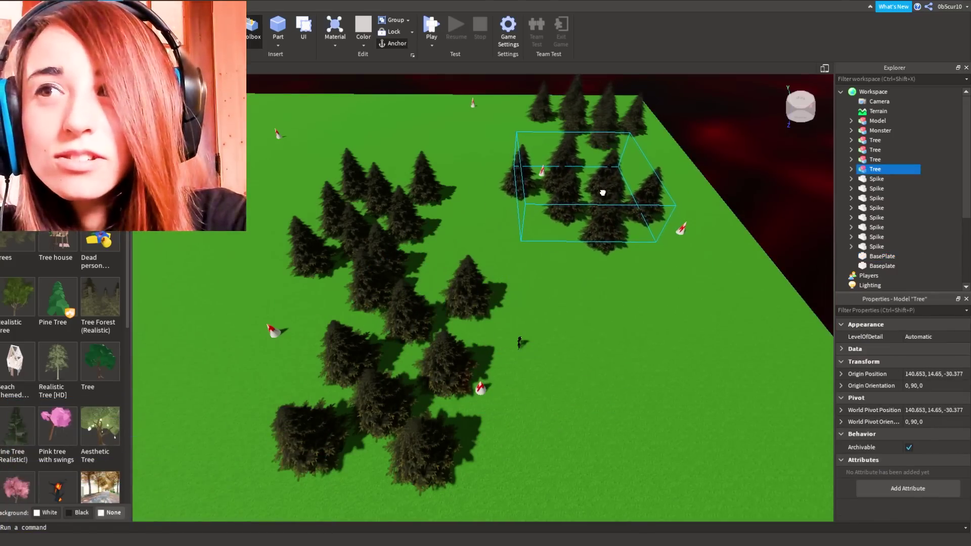
click(6, 250)
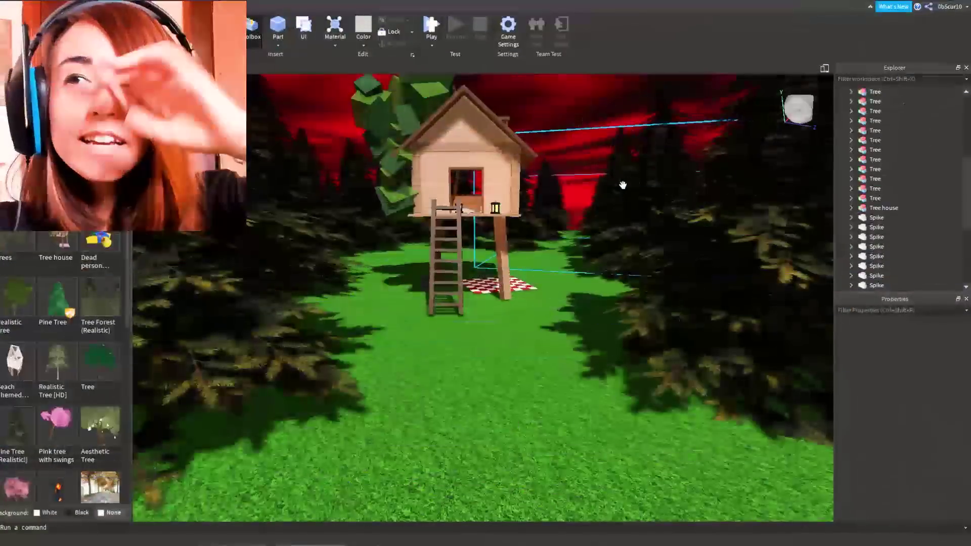
Rotate the Monster model in the forest clearing to a vertical orientation of about 55.35 degrees
right_drag(623, 185, 681, 471)
scroll(618, 197, down, 8)
scroll(619, 198, down, 3)
scroll(682, 472, up, 4)
scroll(681, 471, up, 6)
scroll(681, 472, up, 5)
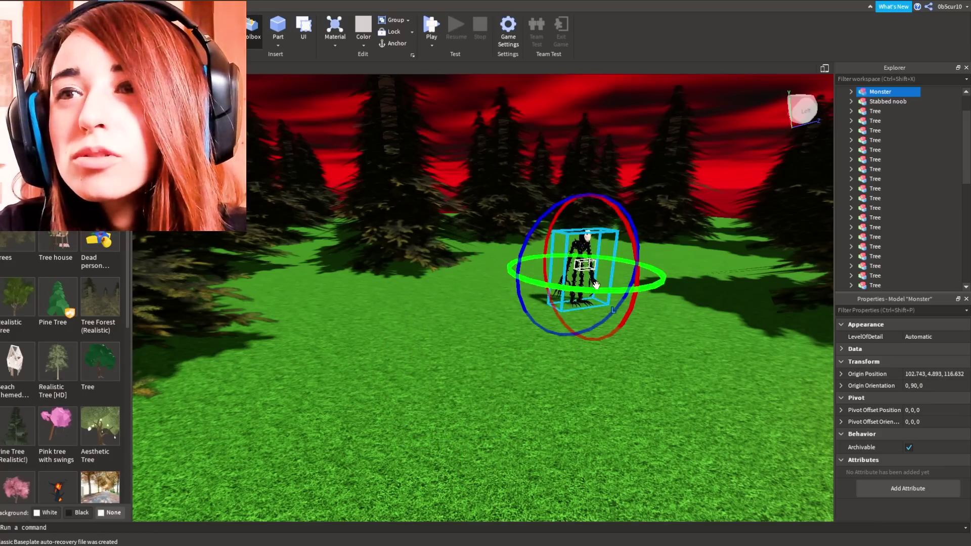
right_drag(521, 389, 521, 390)
key(w)
key(w)
key(w)
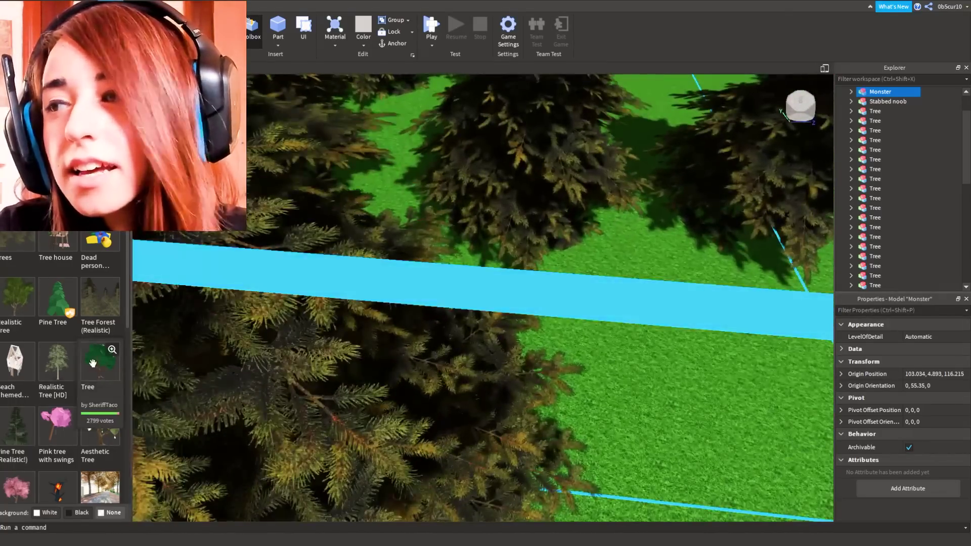
Insert the Fire tree model from the tree results and place it on the grass between the pines
scroll(96, 362, down, 3)
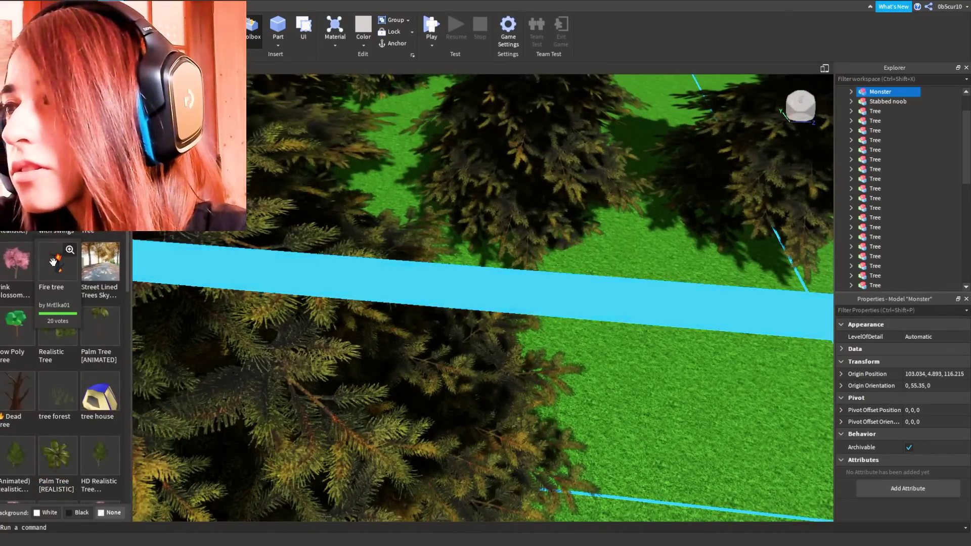
click(53, 262)
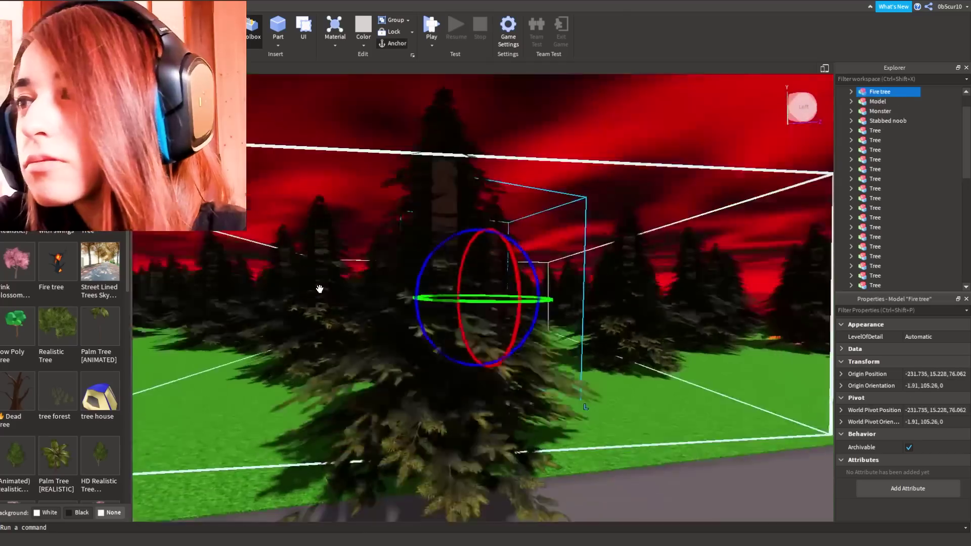
right_drag(320, 289, 320, 289)
drag(391, 422, 611, 357)
scroll(590, 433, down, 5)
right_drag(590, 433, 569, 446)
Place a second Fire tree deeper in the forest at about -56.5, 15, -41.1 and deselect it
click(594, 473)
click(601, 360)
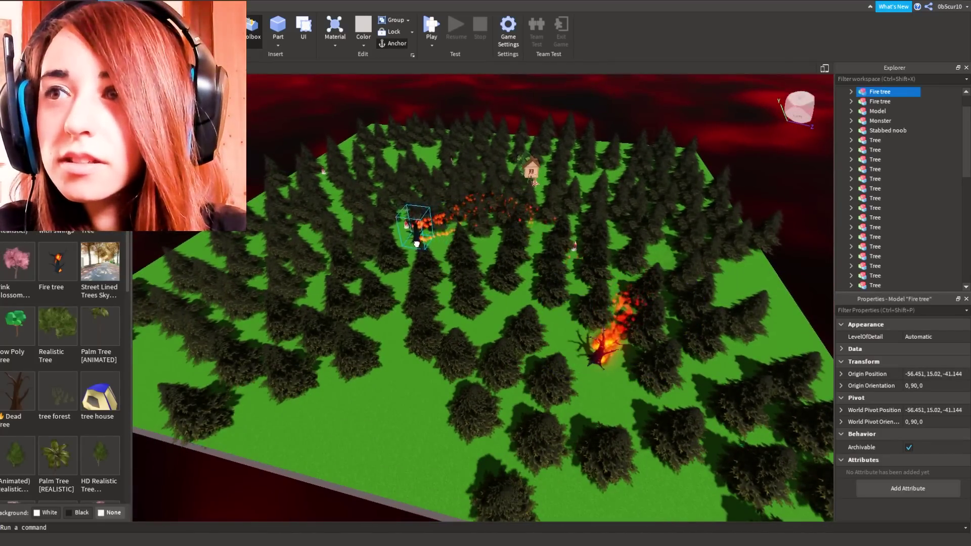
click(297, 501)
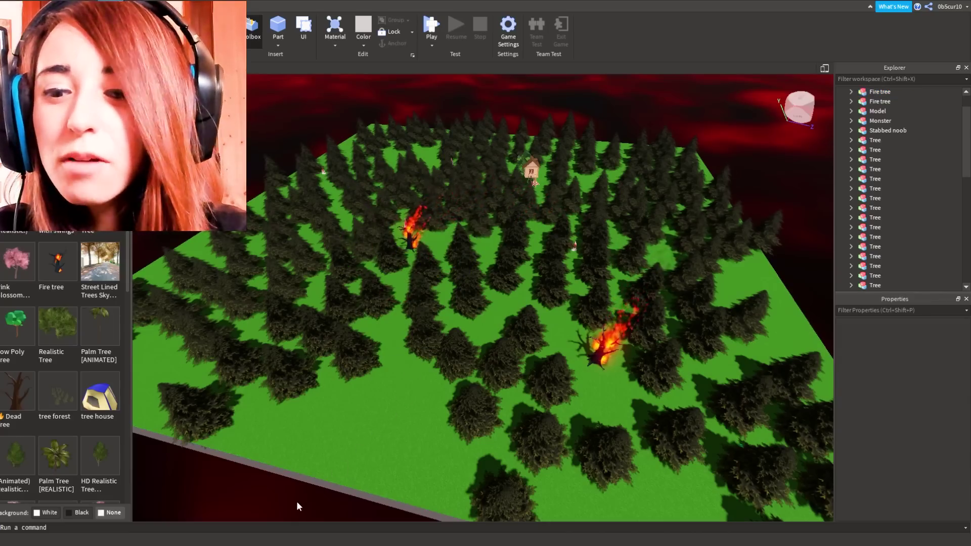
Paste three more Fire trees, including one at about -226, 15, -9.9 and one near the tree house at 128.5, 15, 136.9
key(ctrl+v)
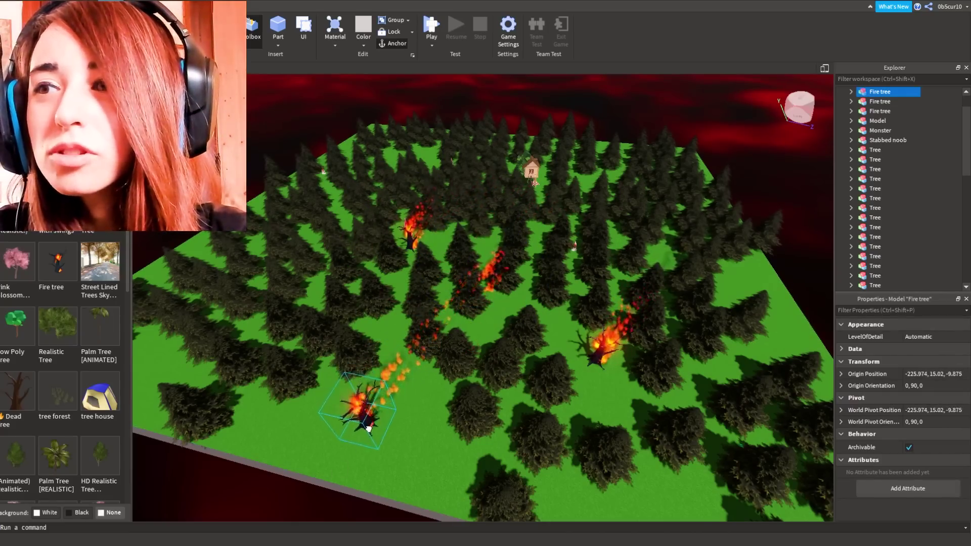
key(ctrl+v)
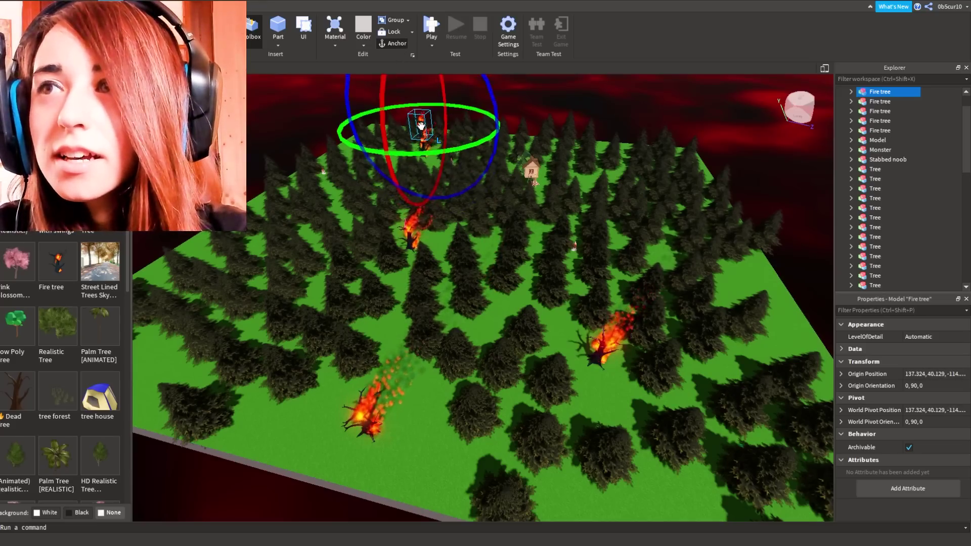
right_drag(654, 144, 654, 144)
scroll(654, 144, up, 3)
scroll(654, 144, up, 2)
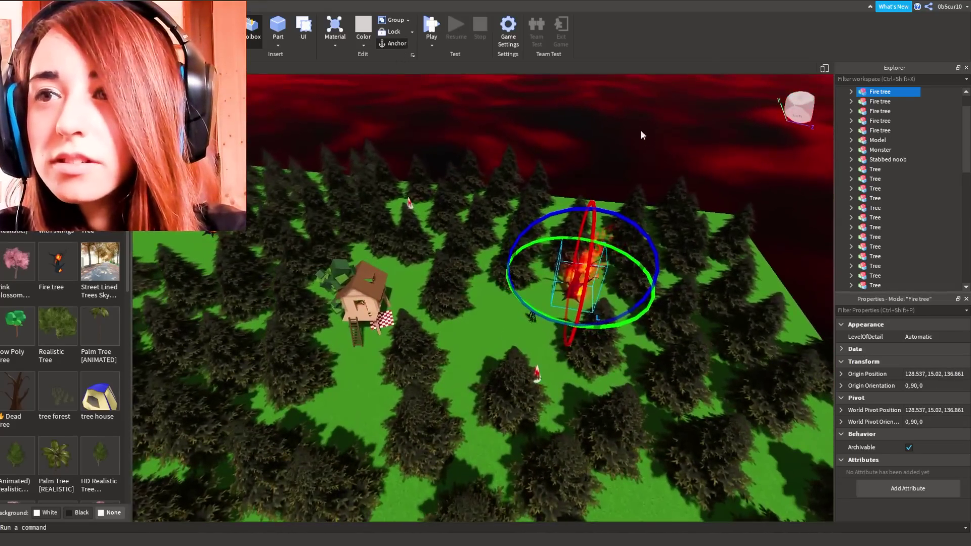
click(609, 118)
Examine the burning forest and its surroundings from above and from tree level
right_drag(609, 118, 609, 118)
scroll(608, 117, down, 5)
scroll(608, 117, up, 5)
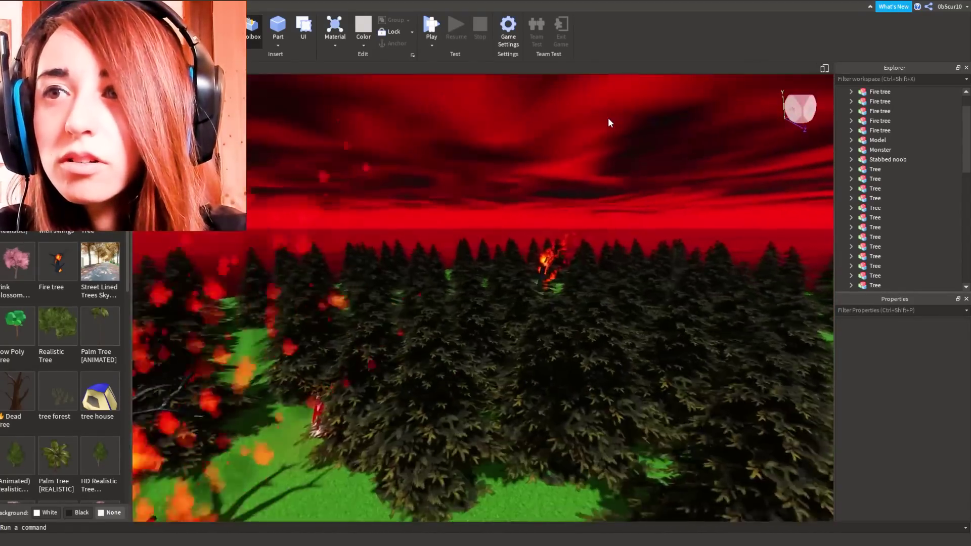
key(a)
scroll(608, 117, up, 3)
scroll(608, 117, down, 4)
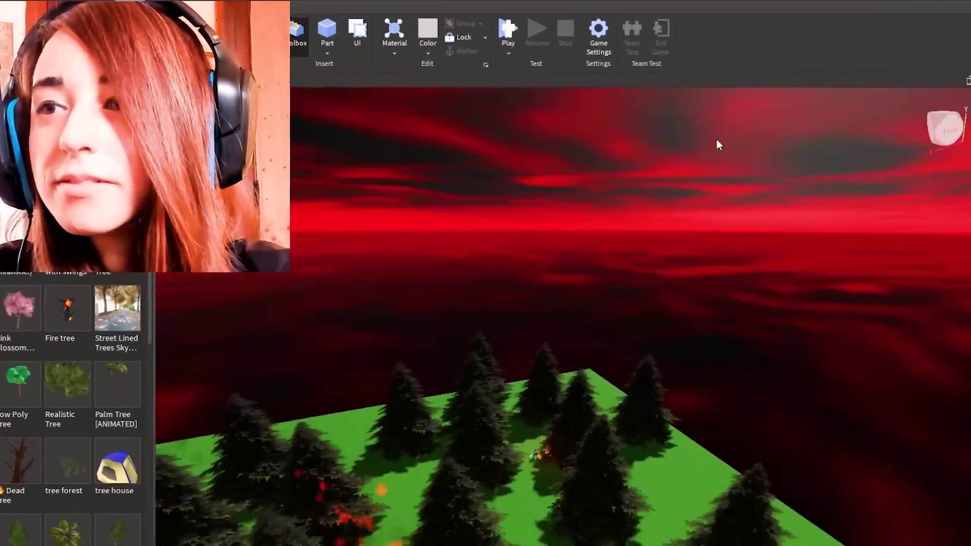
scroll(717, 139, up, 4)
right_drag(717, 139, 717, 139)
key(a)
right_drag(608, 118, 608, 117)
scroll(608, 118, down, 8)
scroll(608, 117, down, 3)
Insert the blue and cream tent model on open grass at about 113.7, 5.5, -145.2 and rotate it to 163.22 degrees vertically
scroll(608, 117, up, 3)
scroll(608, 117, up, 5)
right_drag(464, 192, 464, 192)
click(99, 395)
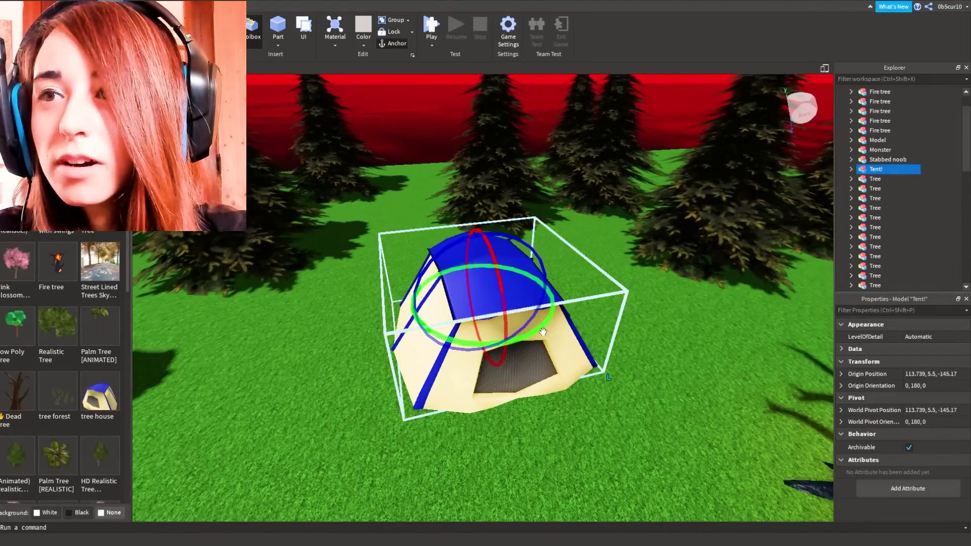
drag(522, 339, 519, 339)
right_drag(580, 391, 580, 391)
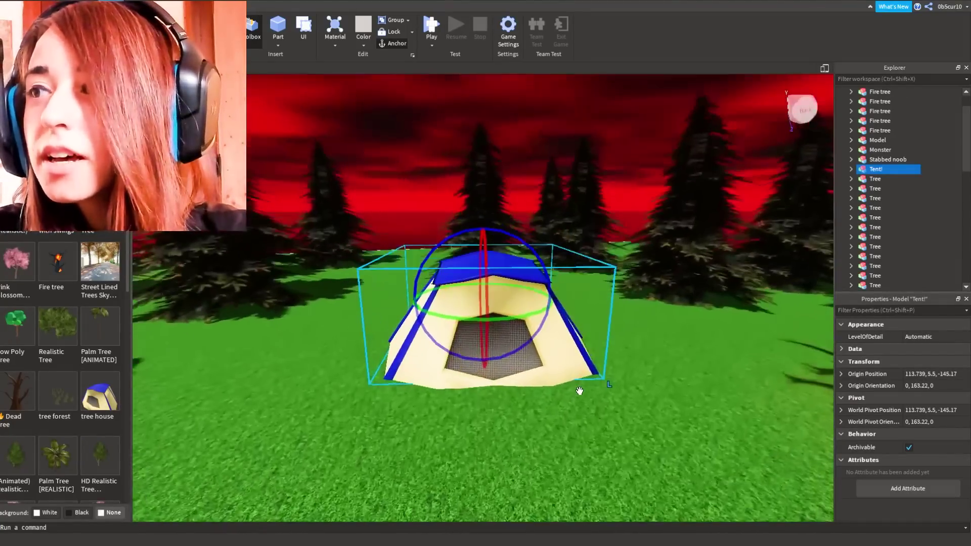
Browse the tree models in the toolbox and search it for horror models
scroll(25, 375, down, 4)
scroll(53, 347, down, 5)
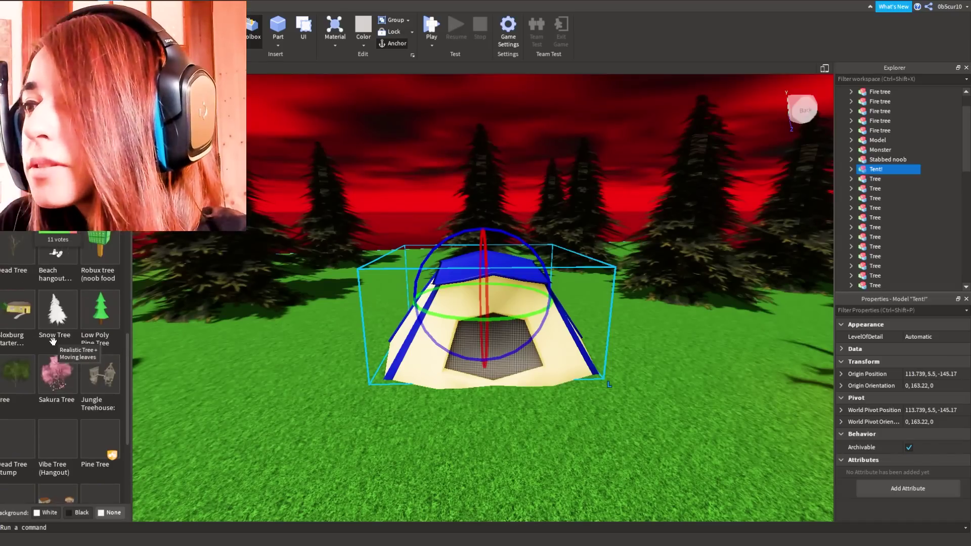
scroll(79, 370, down, 3)
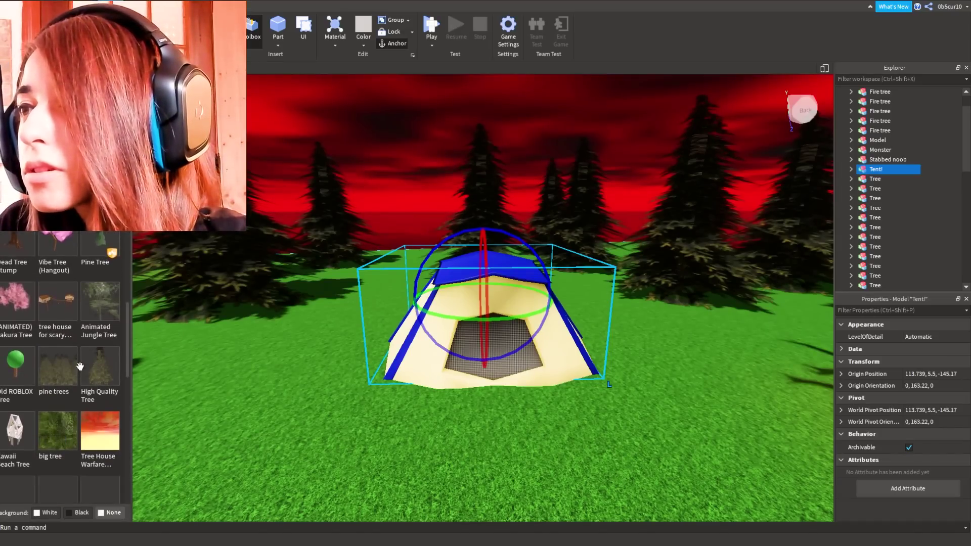
scroll(81, 363, down, 4)
scroll(83, 352, down, 3)
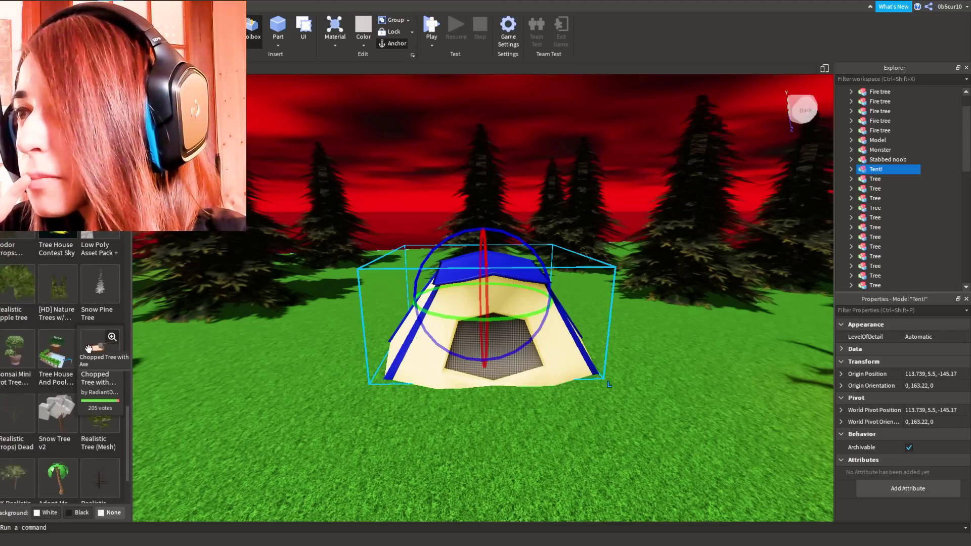
scroll(81, 349, down, 1)
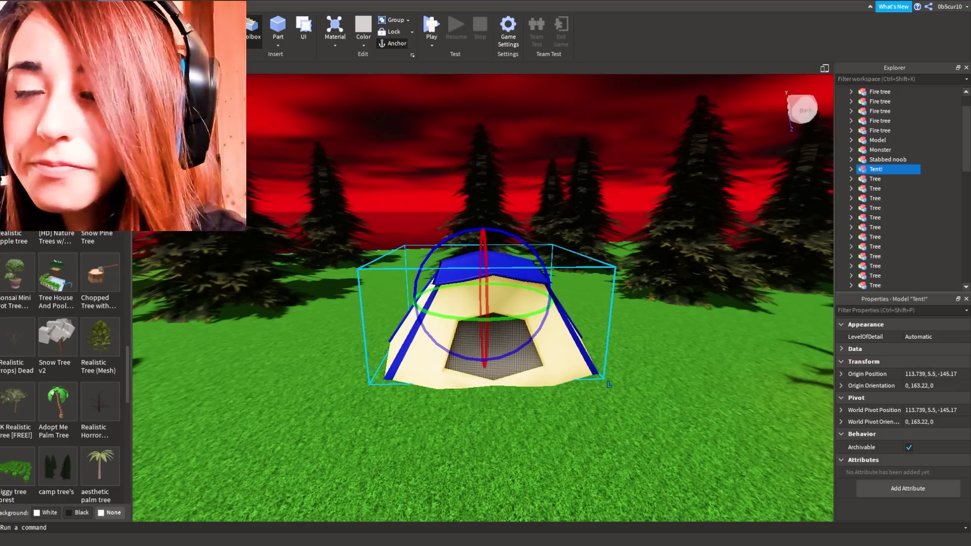
key(Return)
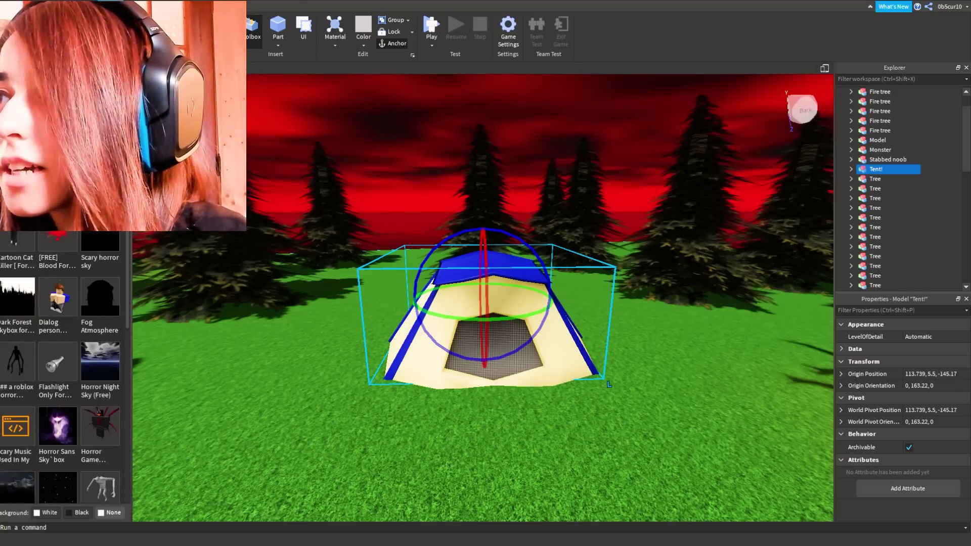
Insert the free blood model and place it on the grass beside the tent at about 129.92, 0.3, -130.472
click(58, 238)
right_drag(460, 204, 499, 247)
scroll(499, 247, down, 3)
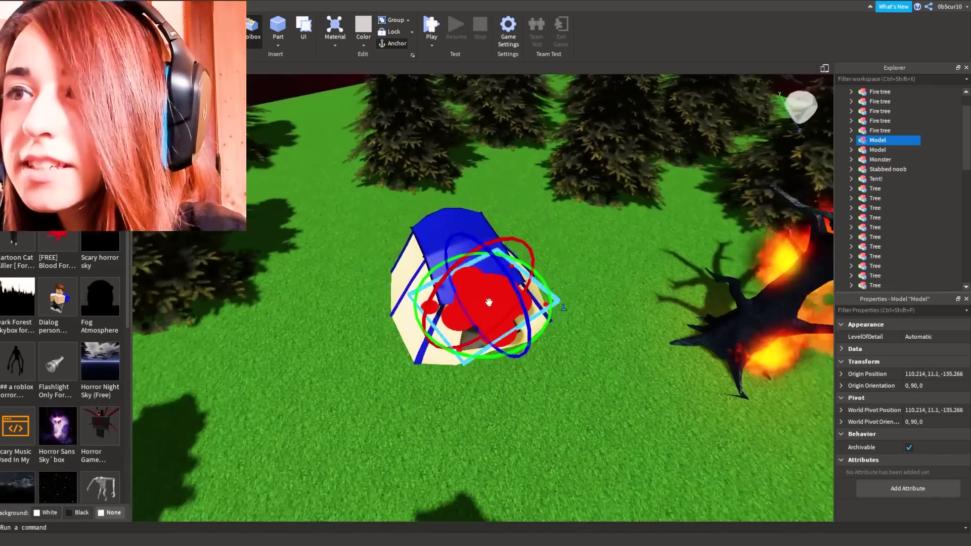
drag(490, 304, 615, 329)
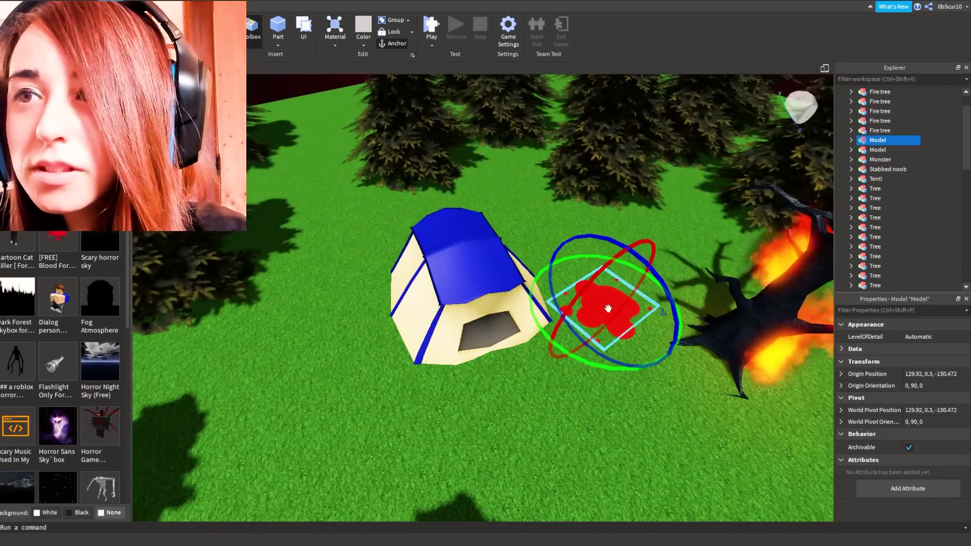
Add the fog atmosphere's sky and atmosphere objects to Lighting and look over the tent, spikes and trees in the fog
right_drag(534, 184, 535, 184)
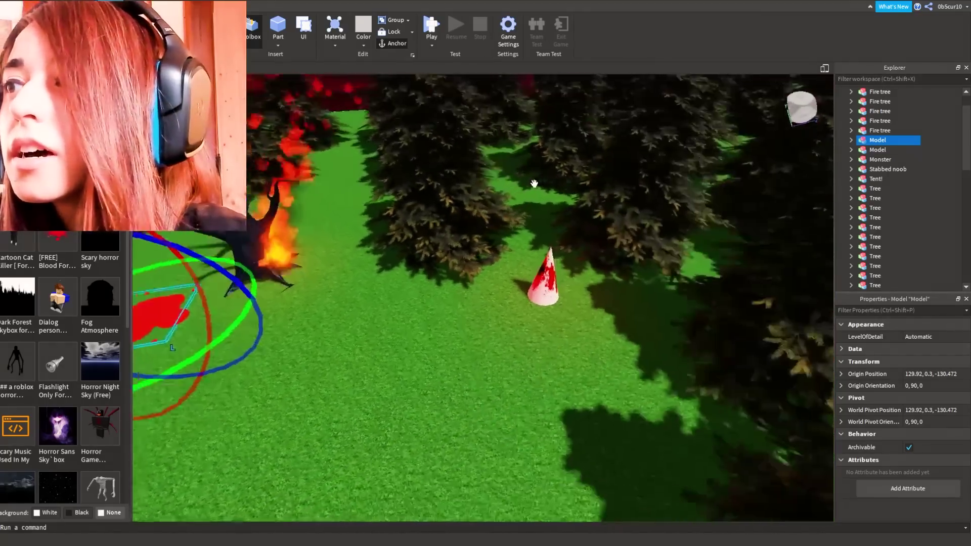
key(a)
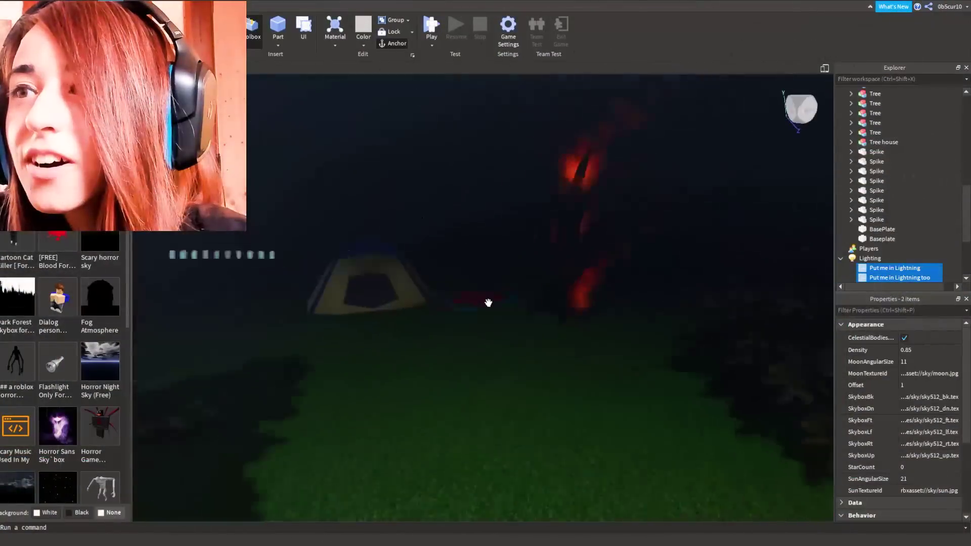
key(w)
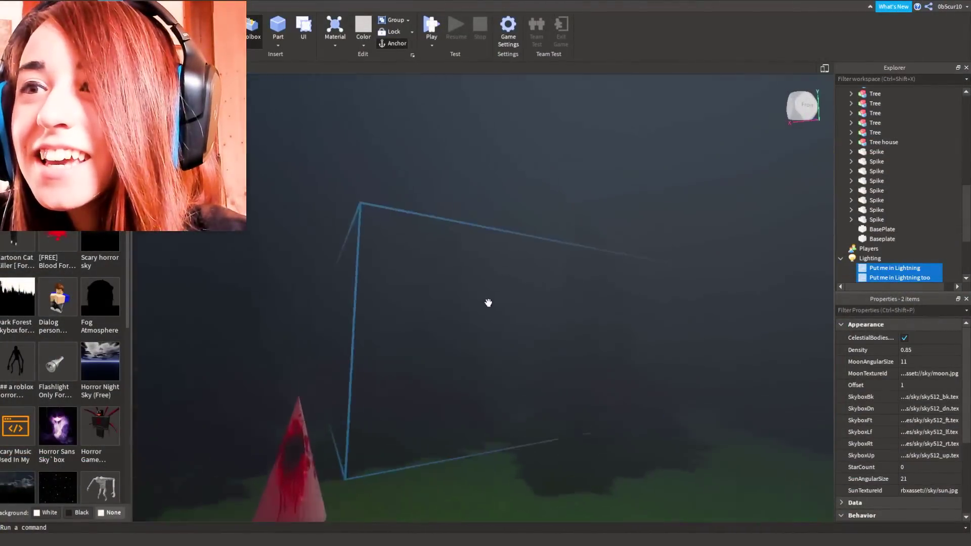
right_drag(488, 303, 487, 302)
key(w)
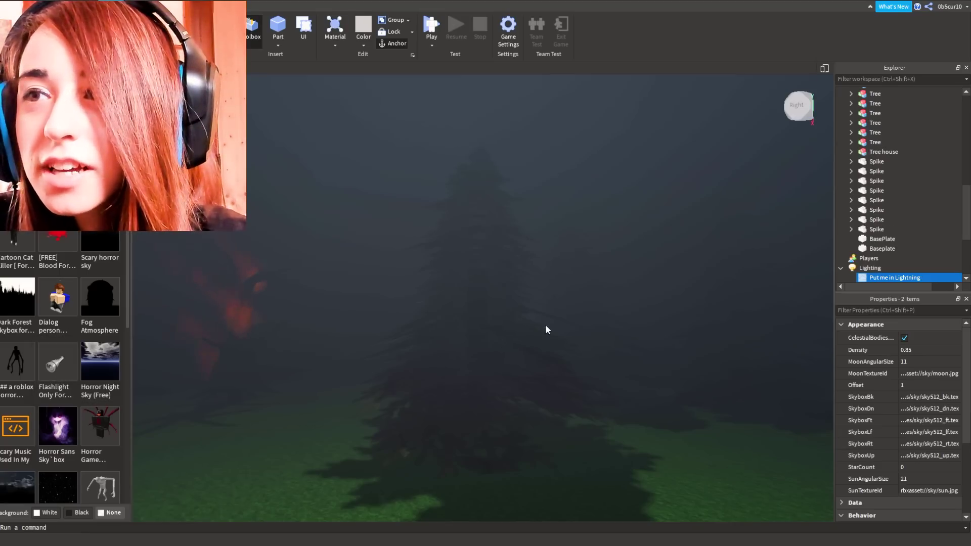
right_drag(606, 308, 605, 308)
key(w)
key(w)
key(w)
Select the grass BasePlate and inspect the foggy forest floor between the trees
click(665, 486)
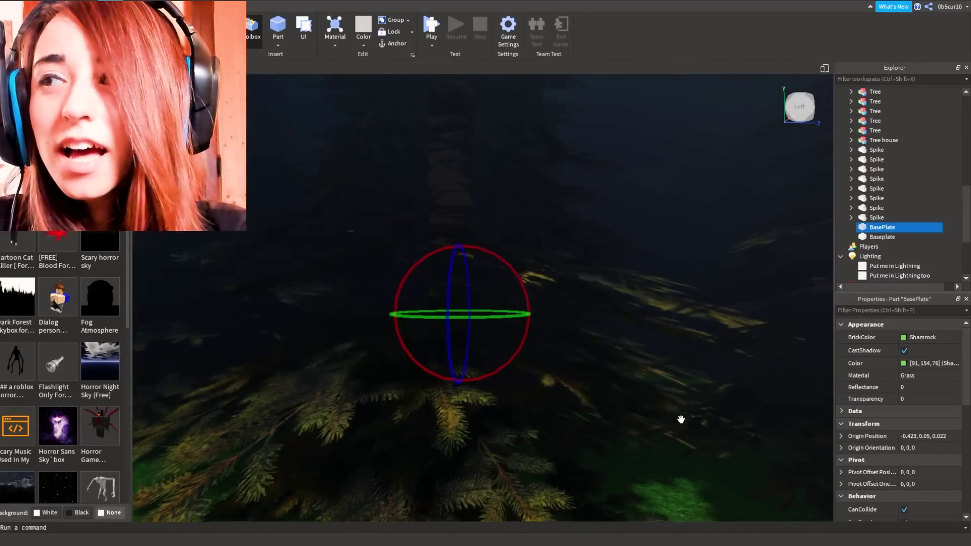
right_drag(681, 420, 681, 419)
key(w)
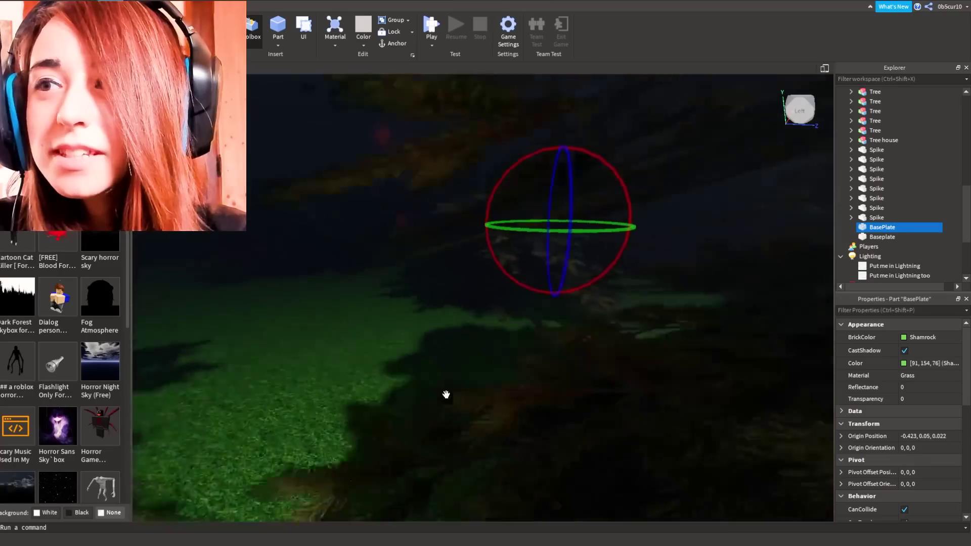
key(w)
right_drag(503, 293, 503, 292)
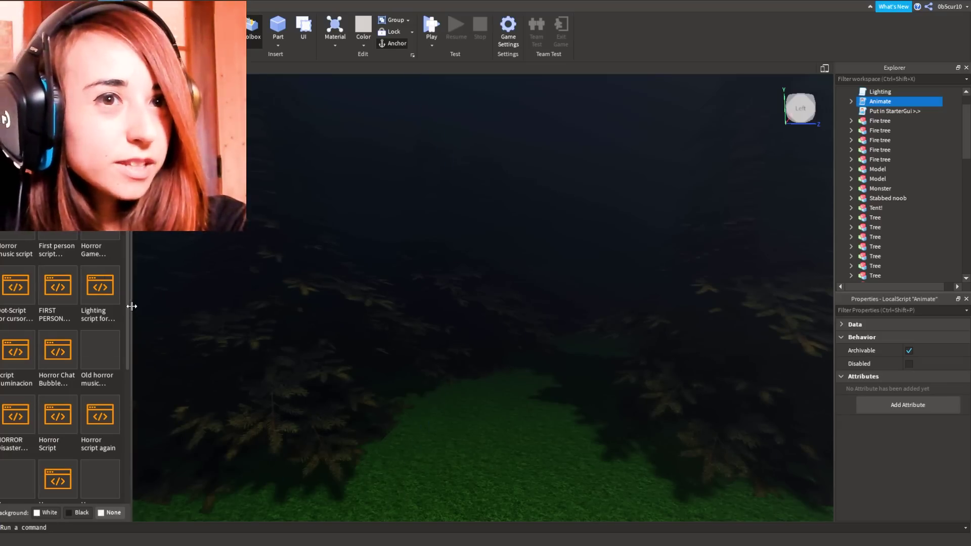
Run another toolbox search and examine the dark grass path through the forest
key(Return)
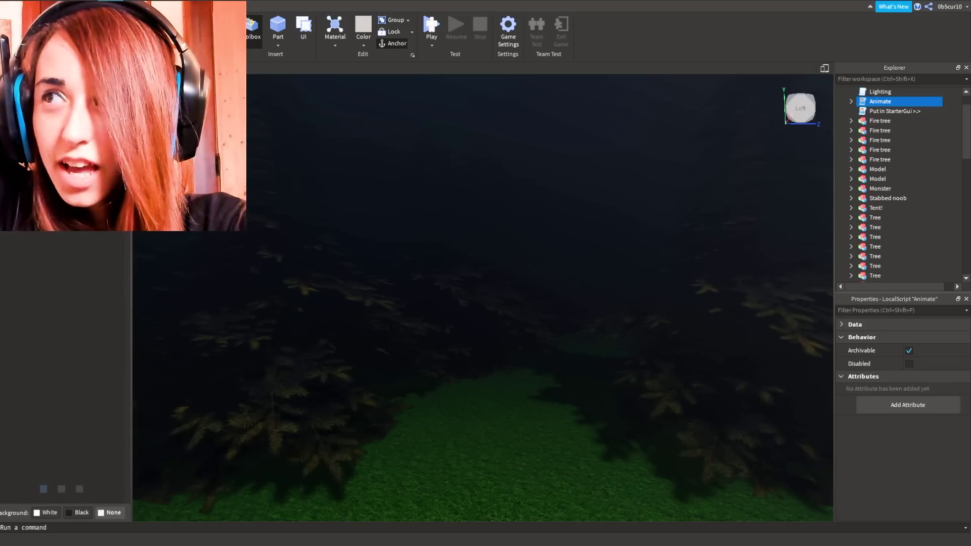
right_drag(528, 225, 534, 223)
key(w)
key(w)
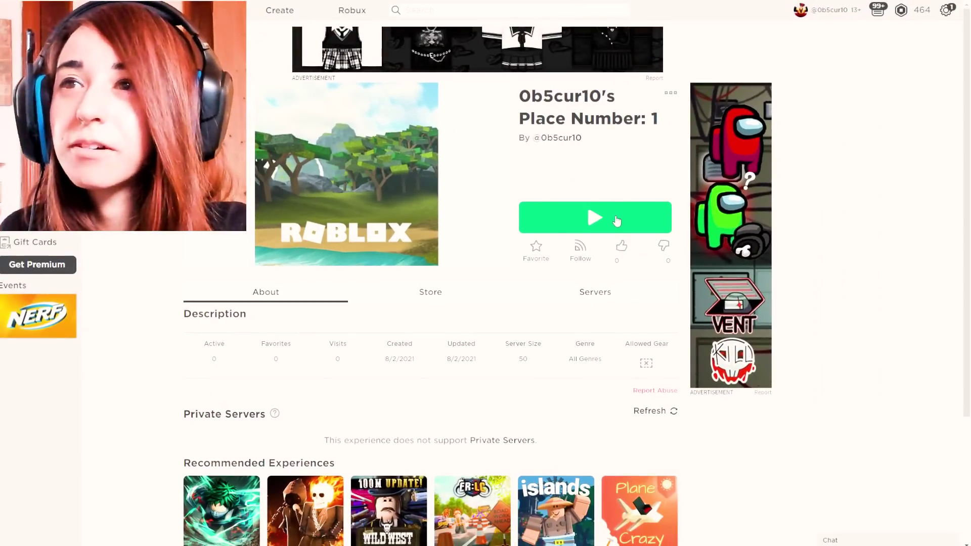
Switch to the place's Roblox web page, launch the experience to playtest it and open the in-game settings menu
click(617, 221)
click(522, 78)
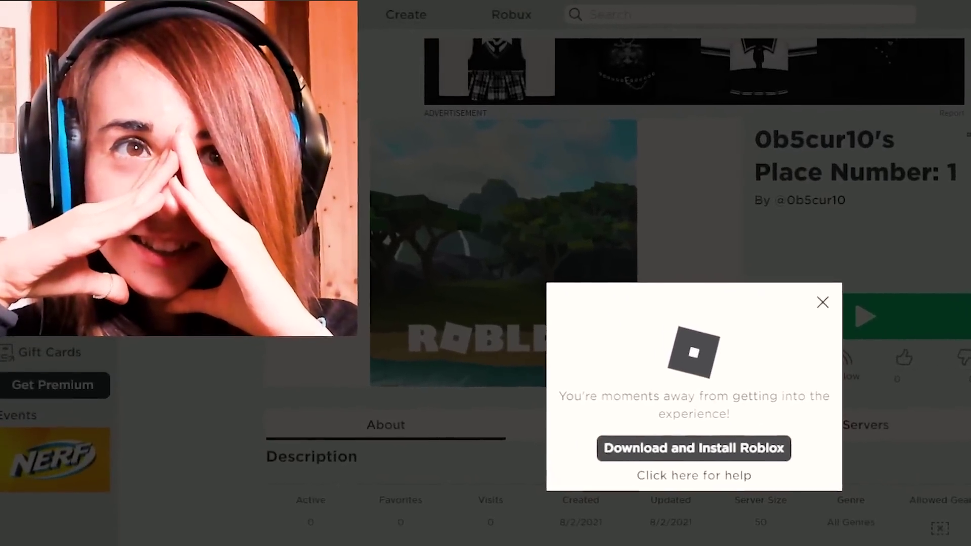
key(Escape)
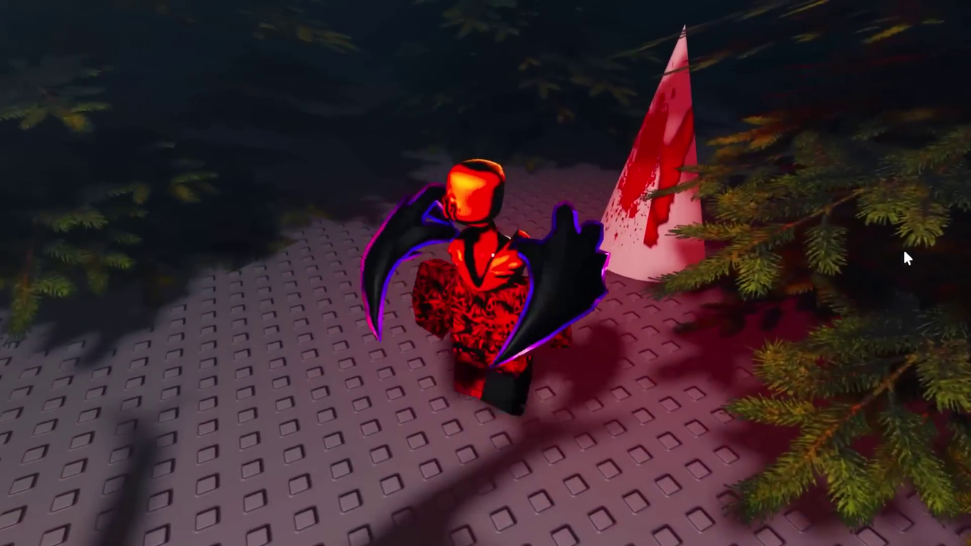
key(Escape)
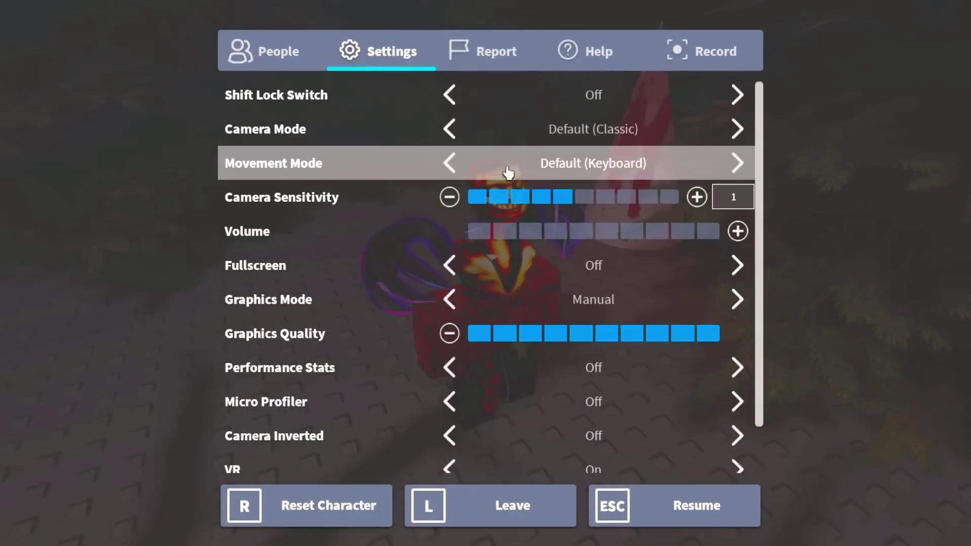